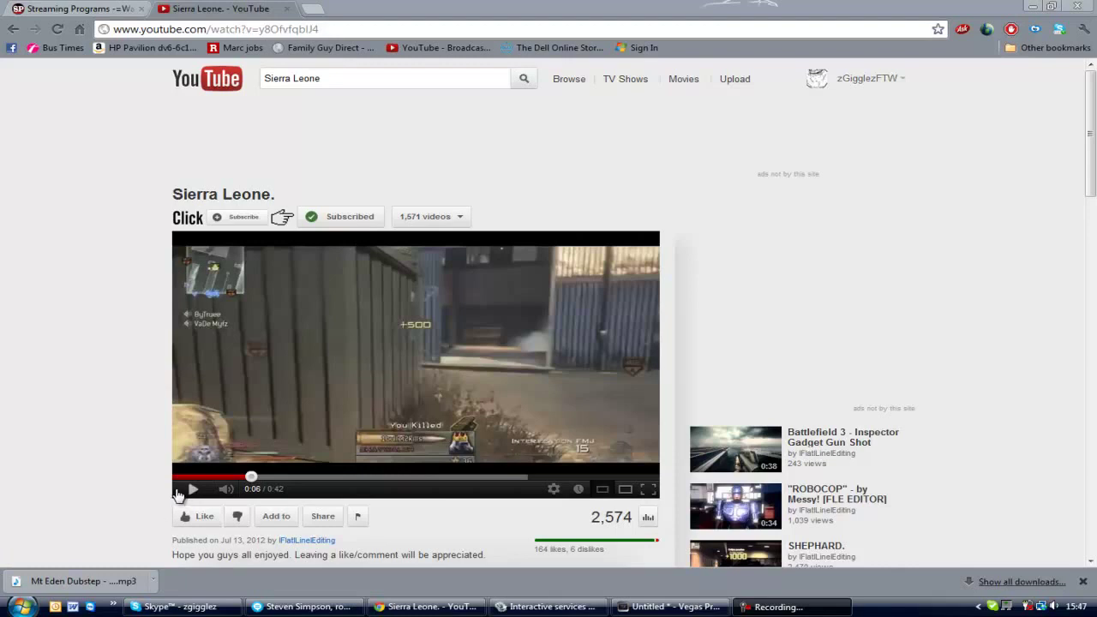
Play the Sierra Leone gameplay video on YouTube, then bring Vegas Pro to the front.
left_click(181, 490)
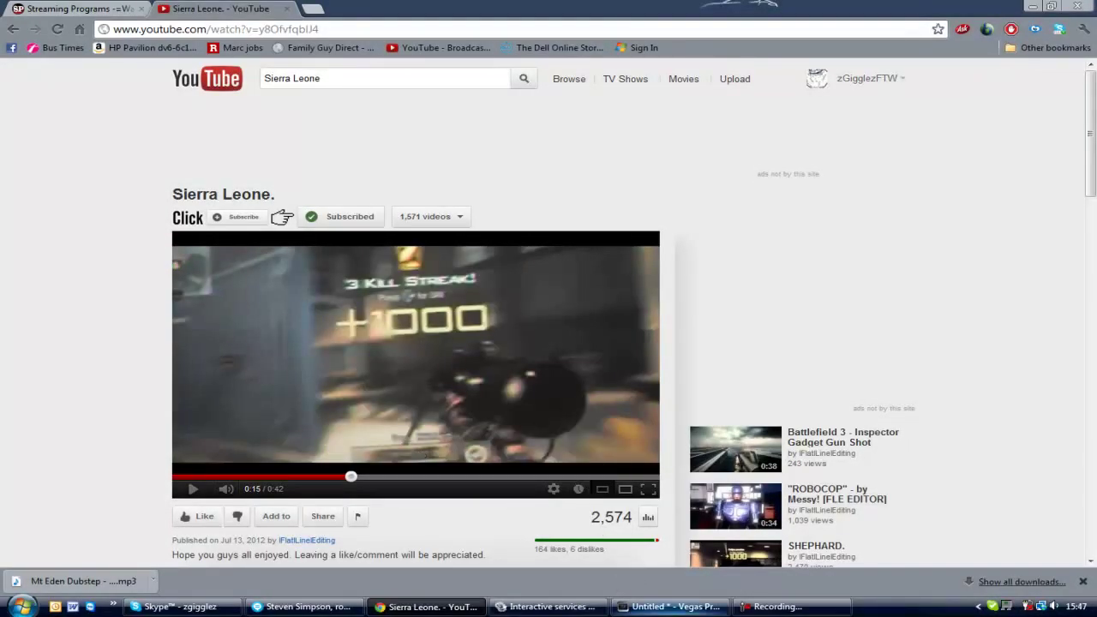
left_click(672, 605)
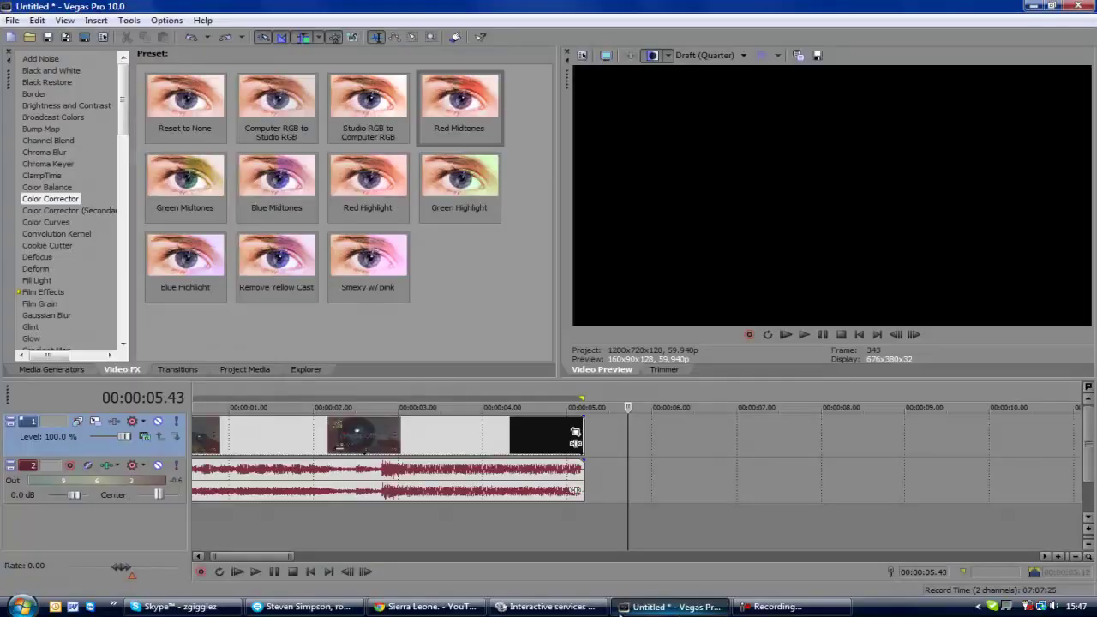
Turn on Disable resample in the gameplay clip's Properties and preview it from 2.30 s.
left_click(355, 513)
scroll(356, 514, "down", 3)
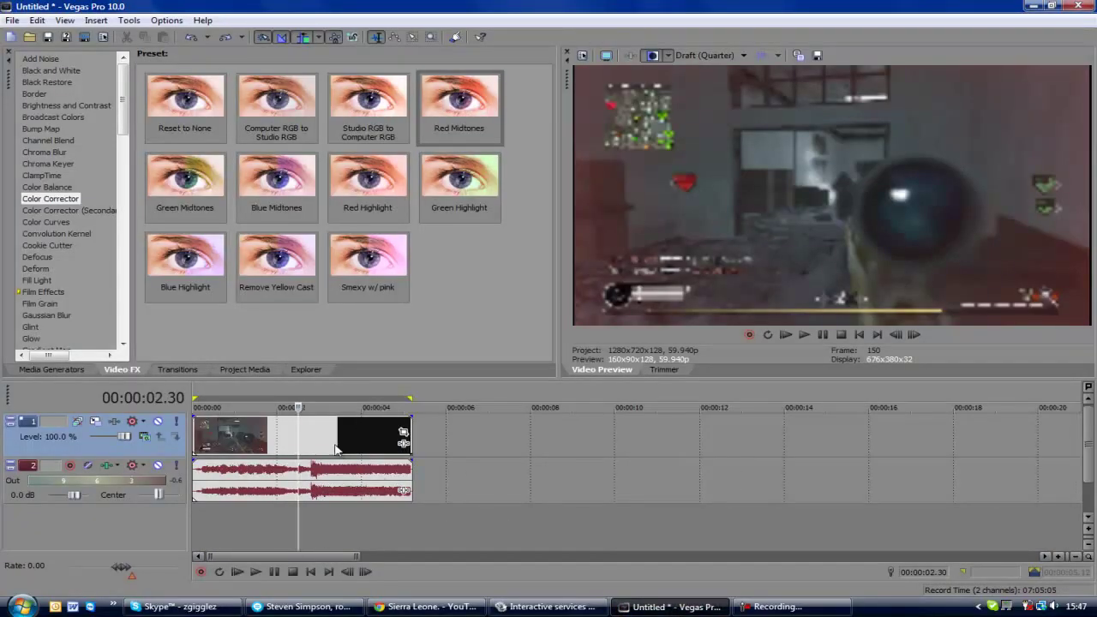
right_click(339, 441)
left_click(369, 431)
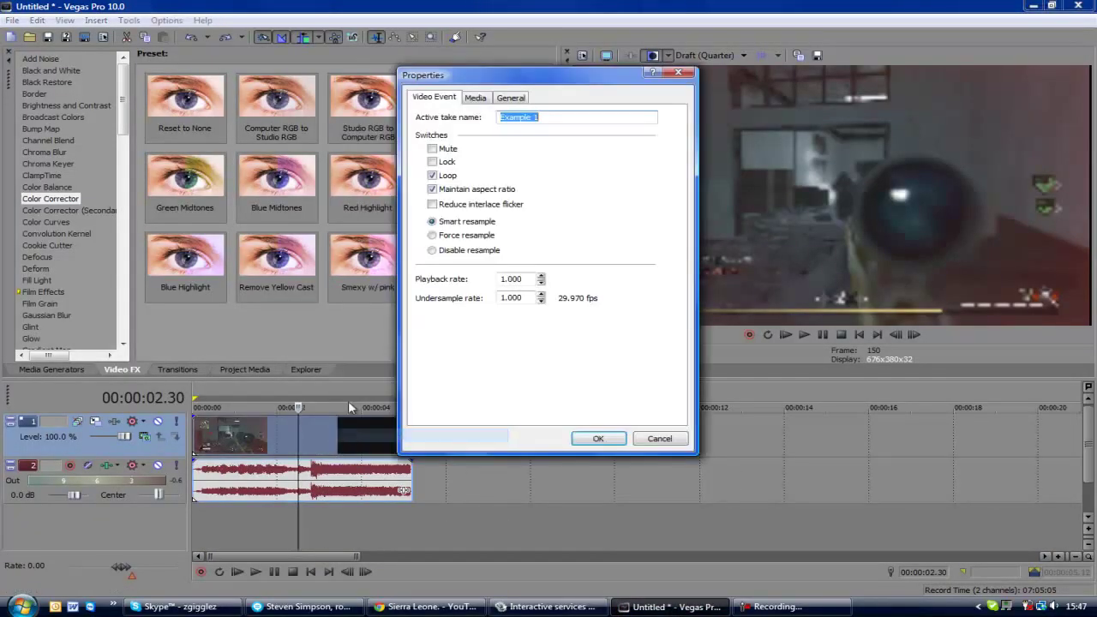
left_click(431, 250)
left_click(590, 435)
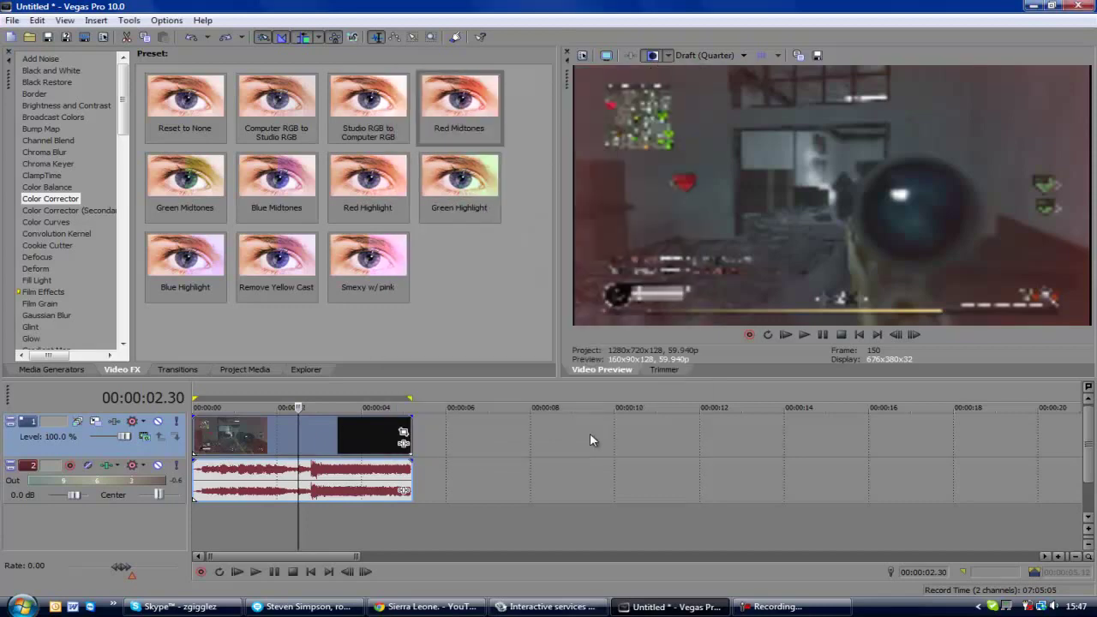
key("space")
key("space")
Drop numbered markers on the beats while playing the timeline back.
left_click(776, 606)
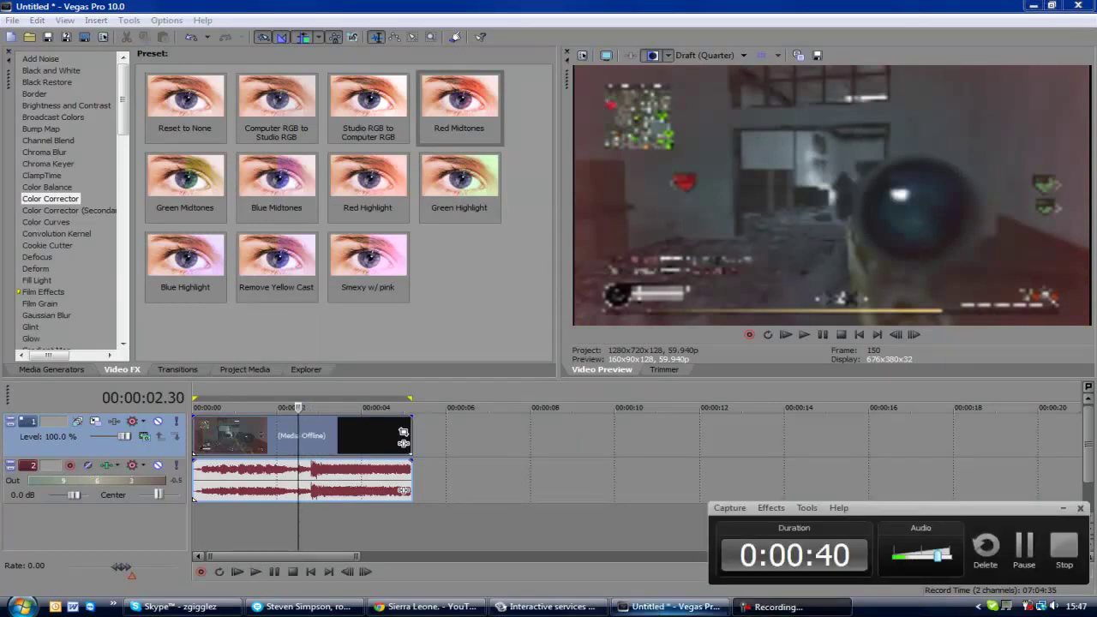
left_click(631, 607)
key("space")
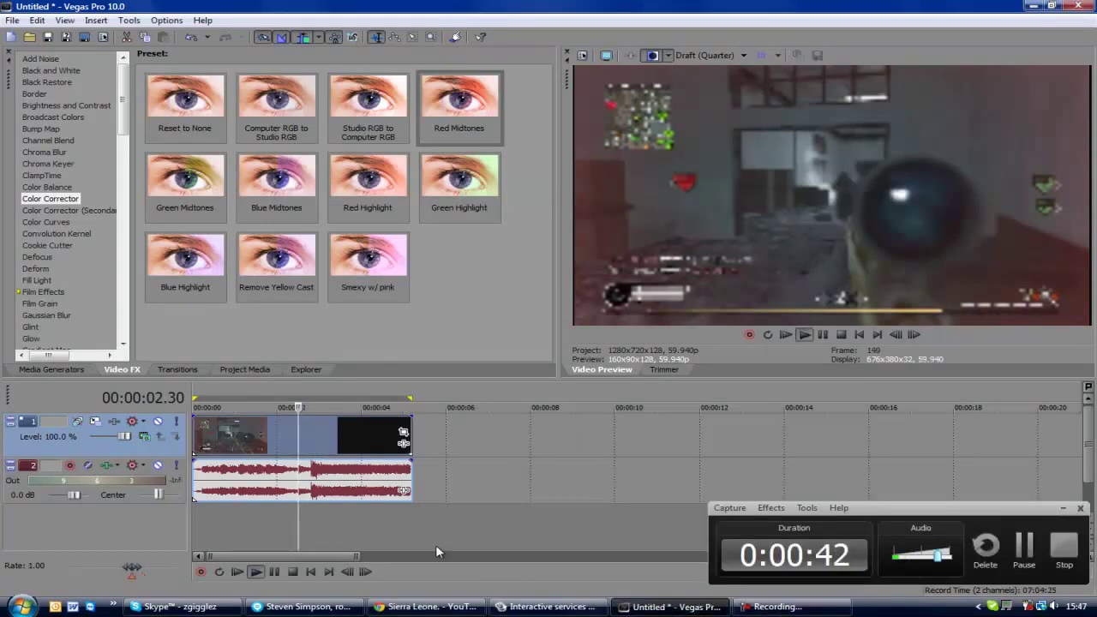
key("m")
key("m")
key("m")
key("m")
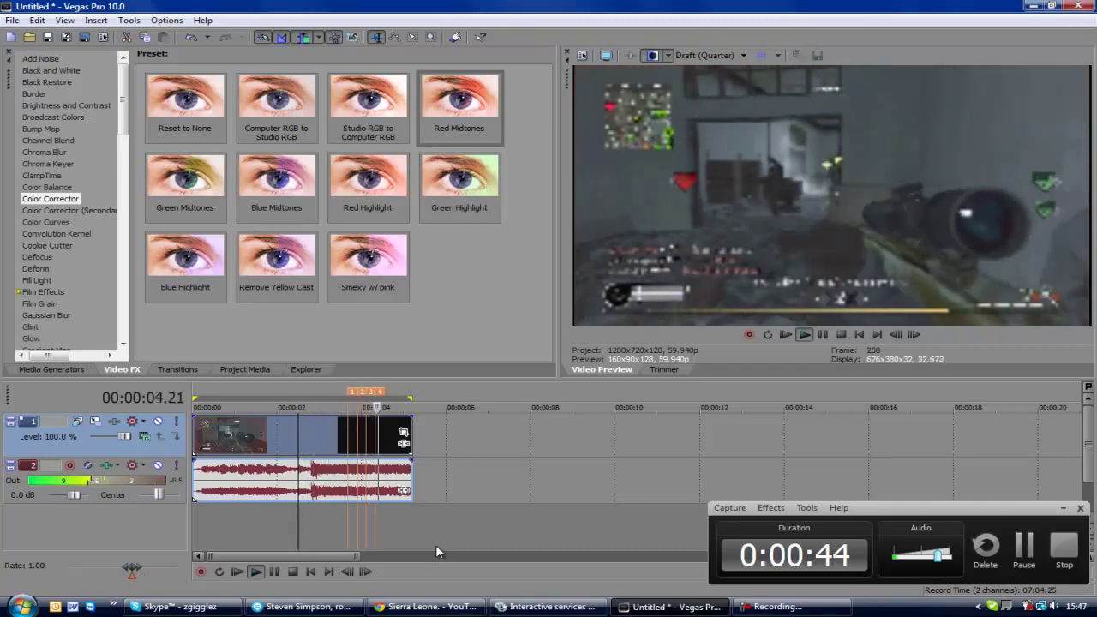
key("space")
left_click(340, 519)
Insert an empty video track above the gameplay clip.
scroll(342, 526, "up", 4)
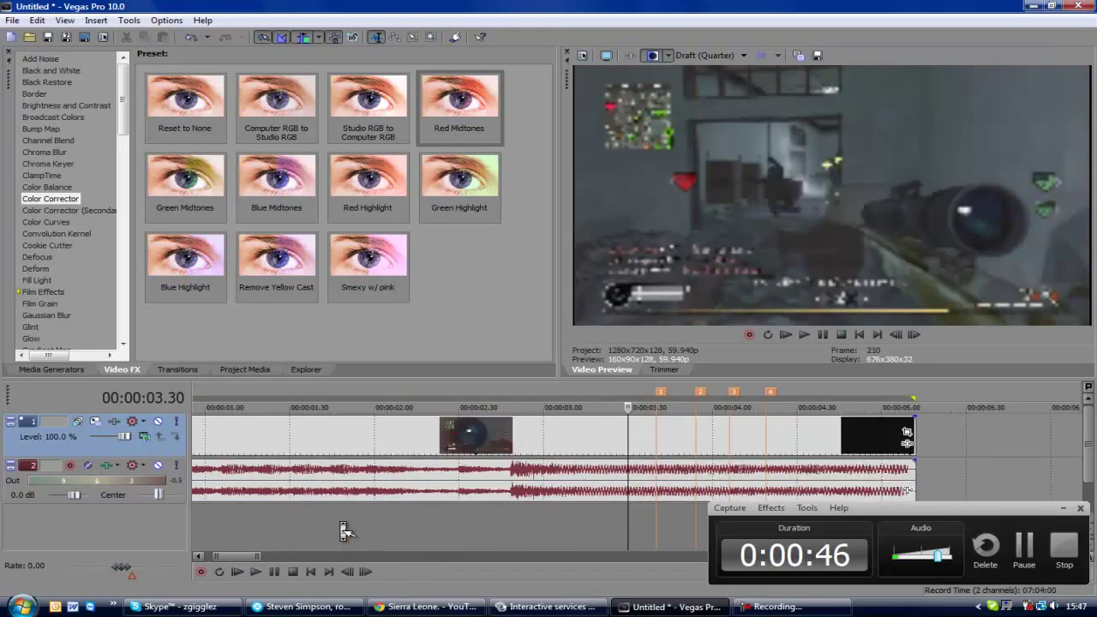
left_click(654, 440)
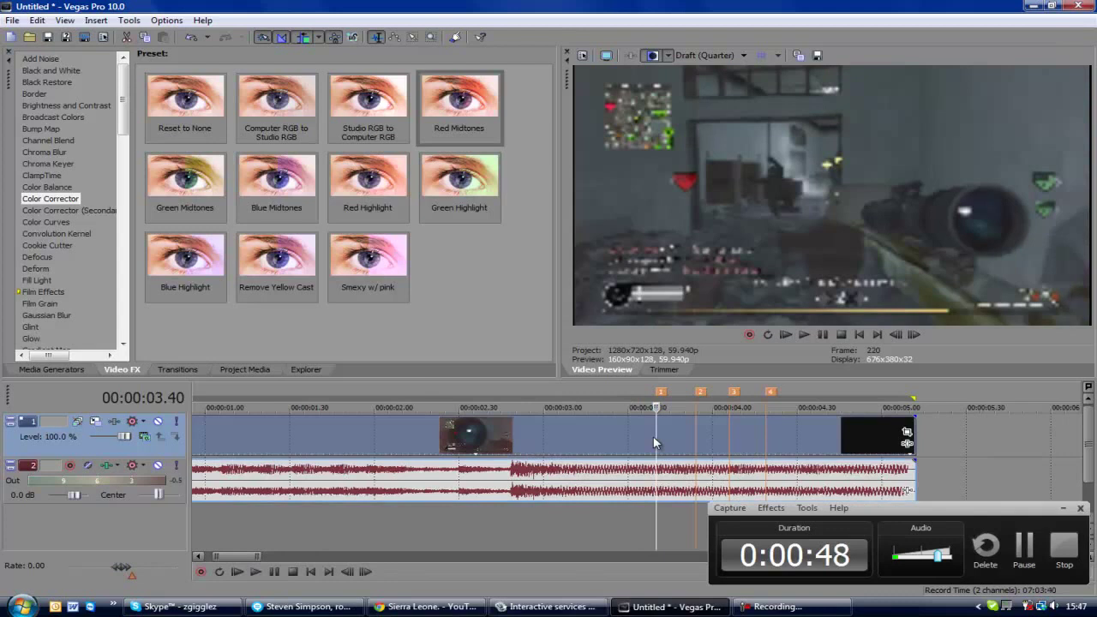
right_click(964, 438)
left_click(955, 467)
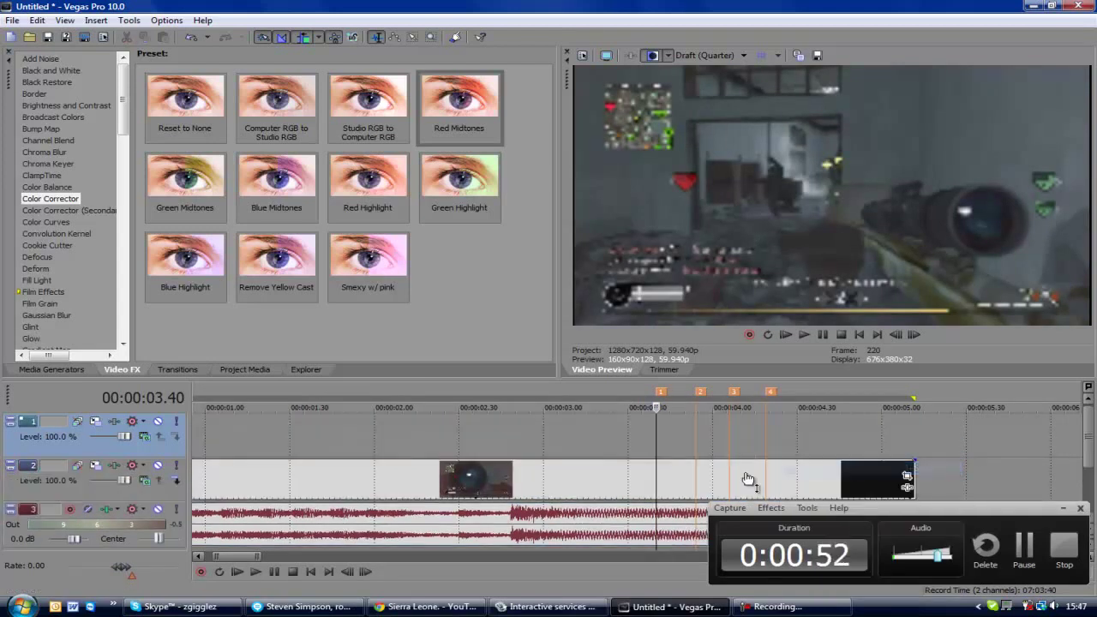
left_click(650, 480)
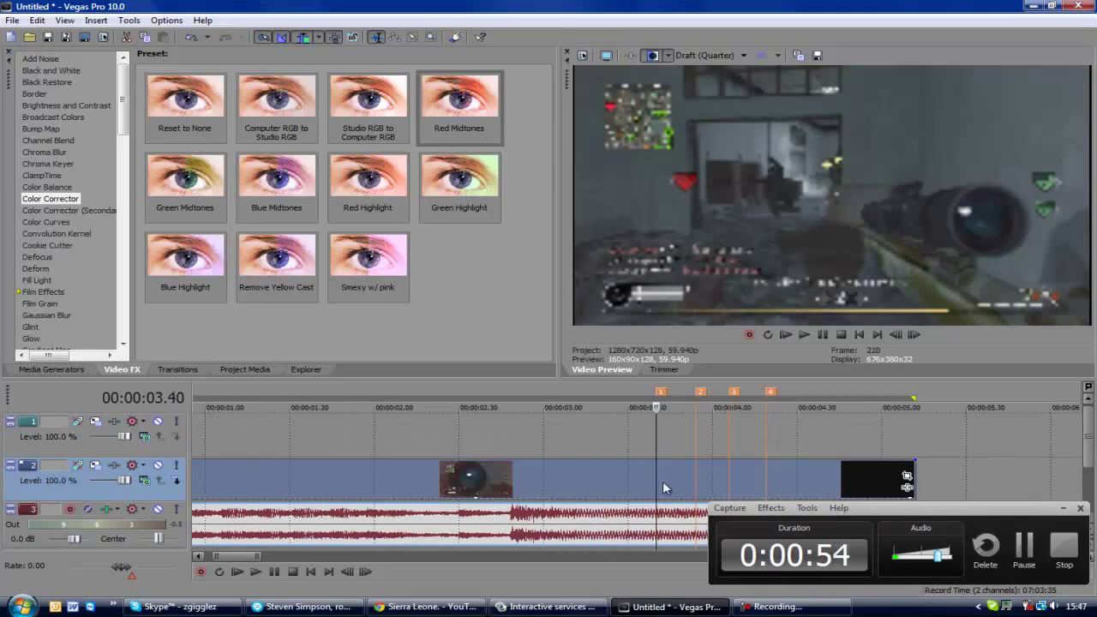
Split the gameplay clip at each of the four beat markers.
key("s")
left_click(697, 480)
key("s")
key("s")
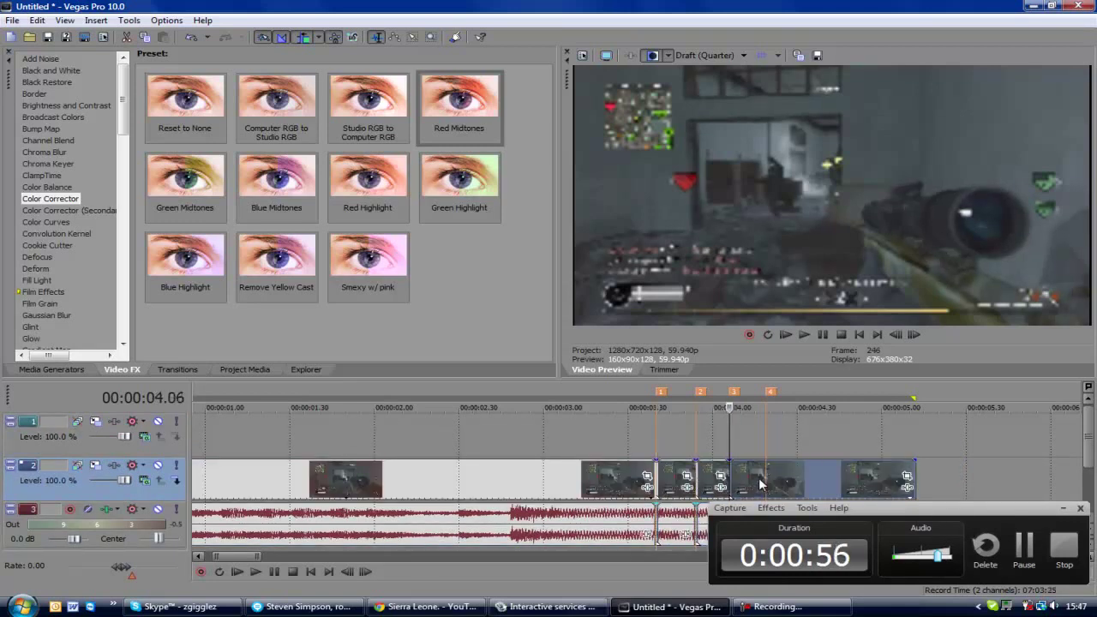
left_click(765, 480)
key("s")
left_click(803, 479)
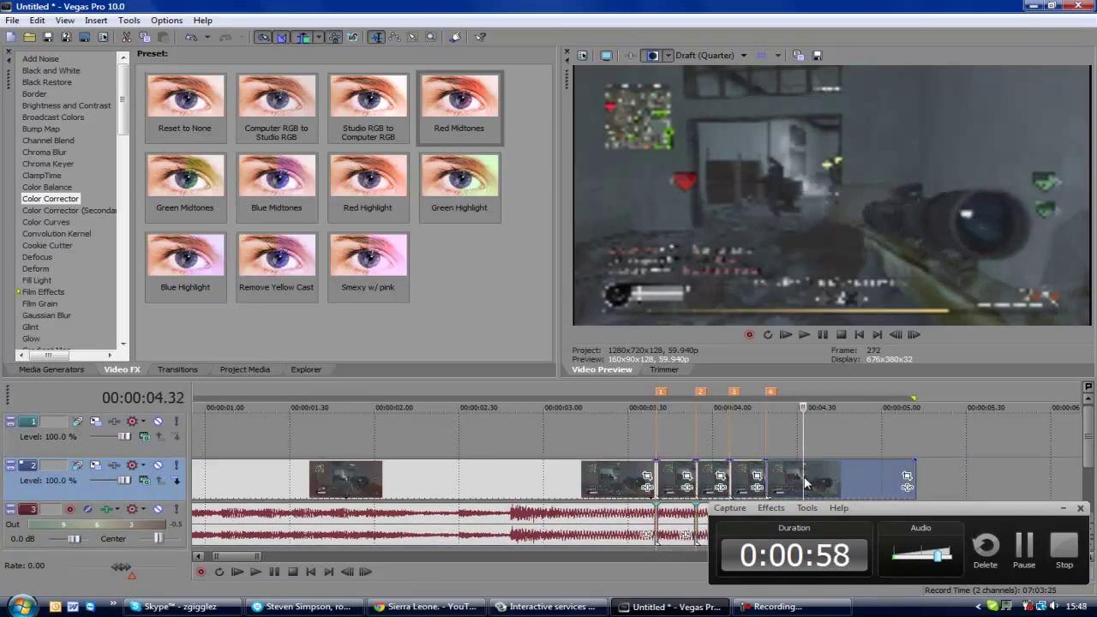
key("s")
Copy the first and second beat pieces onto the top track at their markers.
right_click(668, 485)
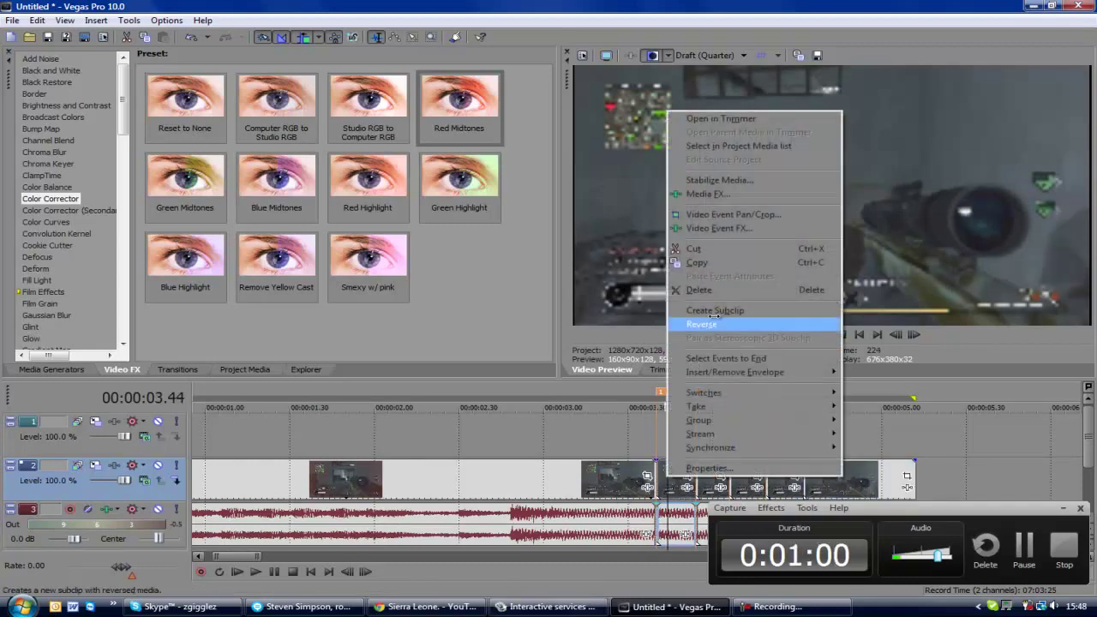
left_click(695, 262)
right_click(657, 436)
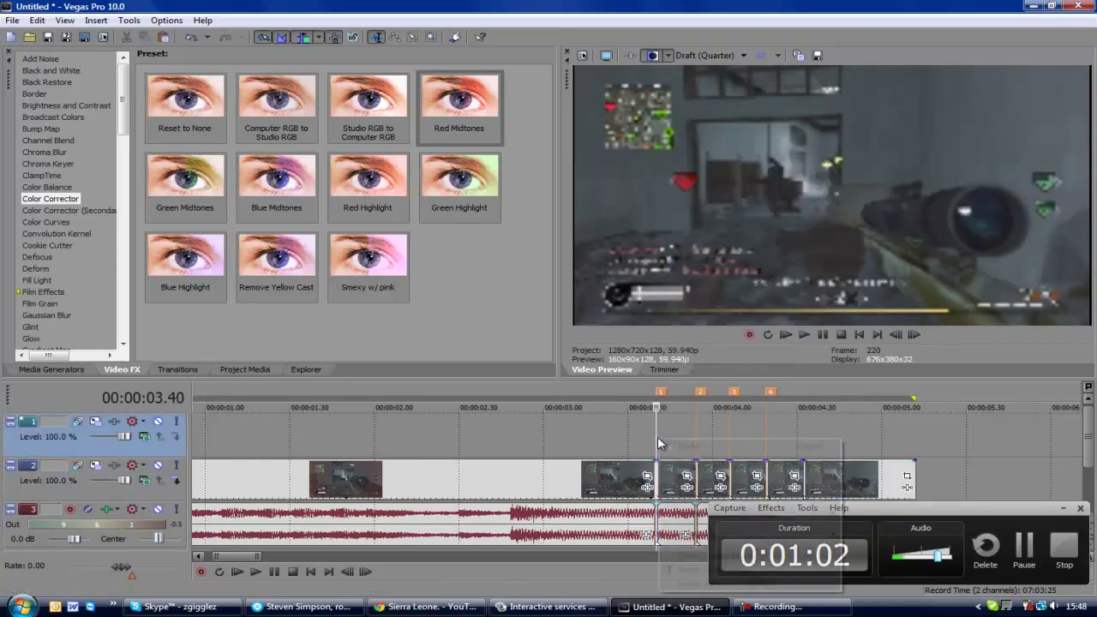
left_click(677, 446)
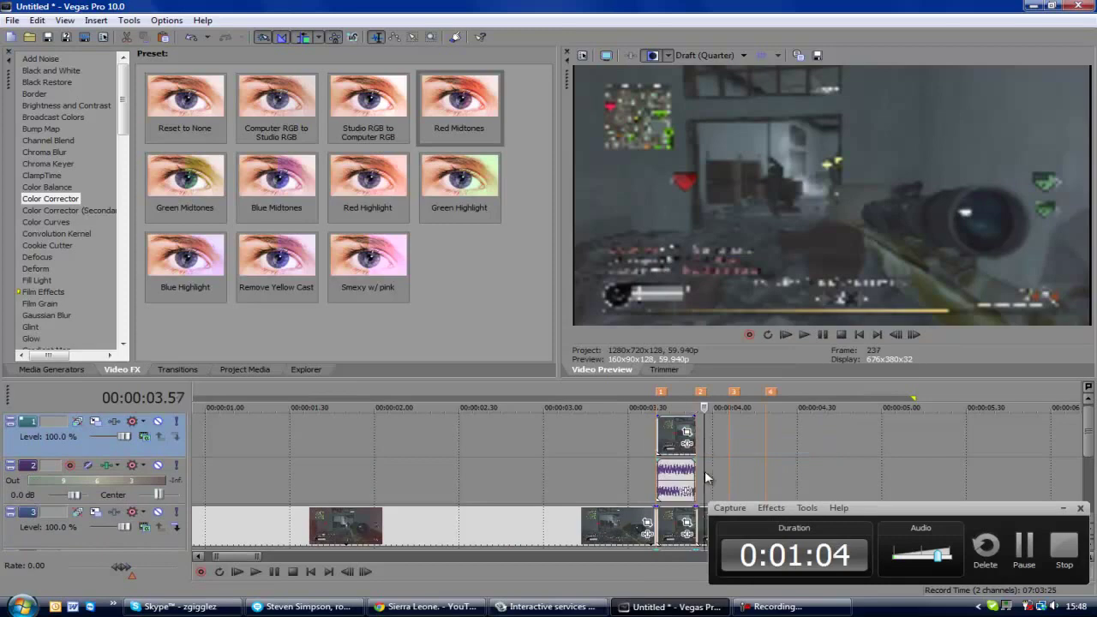
left_click(696, 526)
right_click(696, 526)
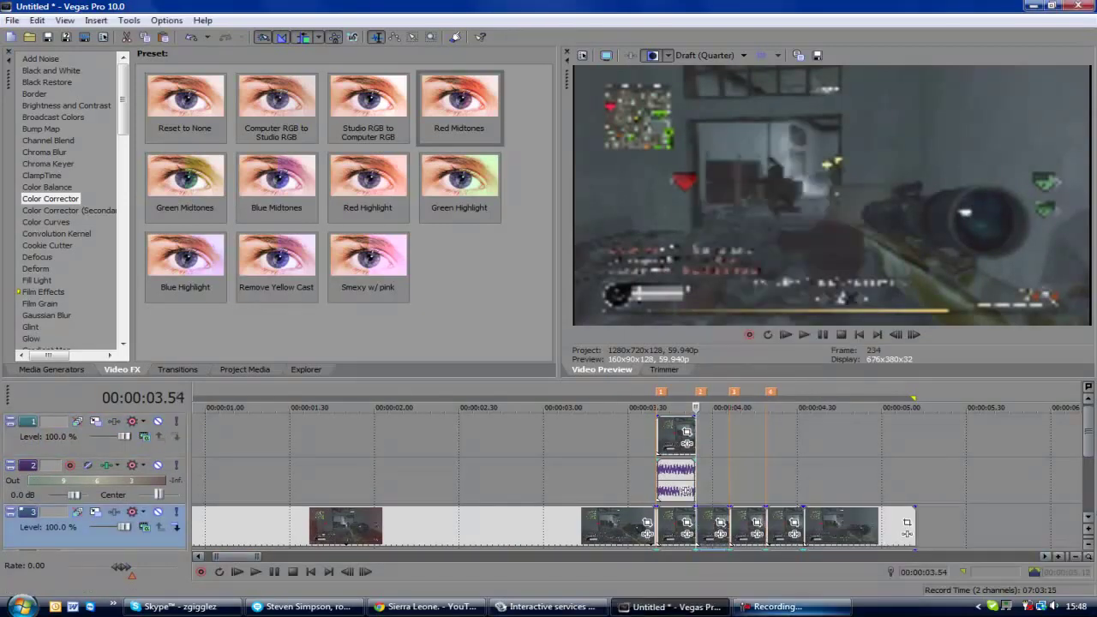
key("F9")
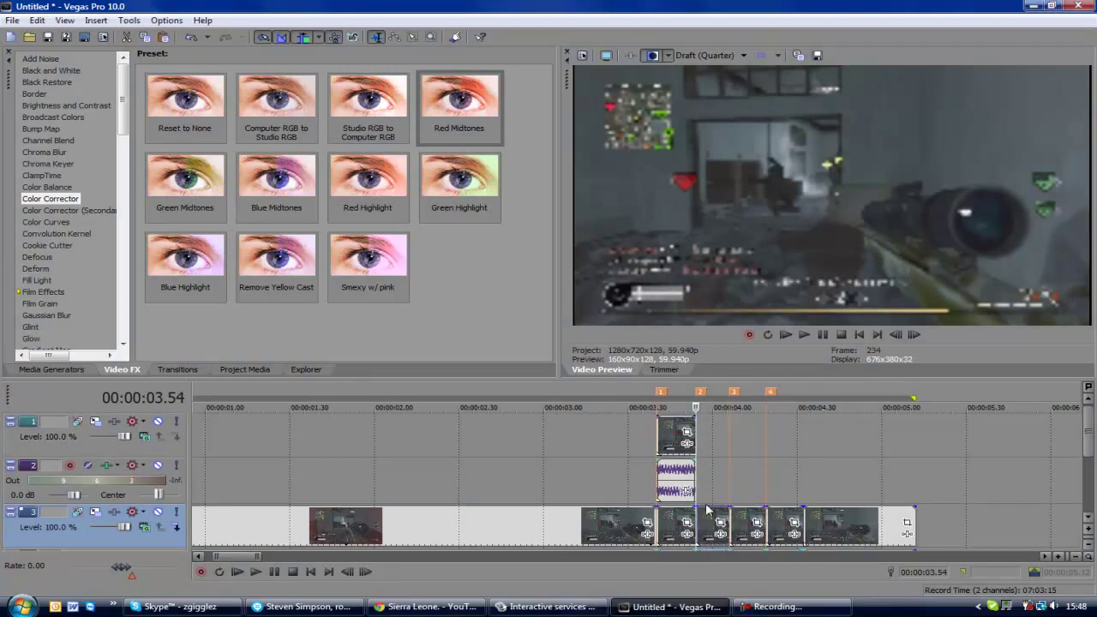
right_click(706, 510)
right_click(699, 437)
left_click(747, 505)
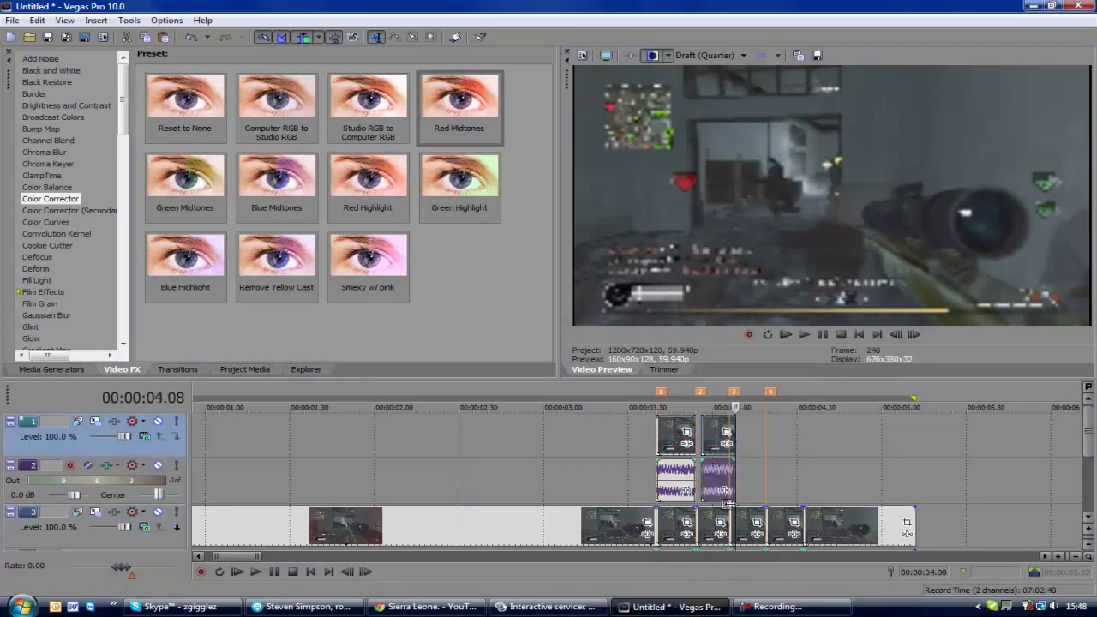
Copy the third and fourth beat pieces to the top track and close the gaps.
right_click(745, 531)
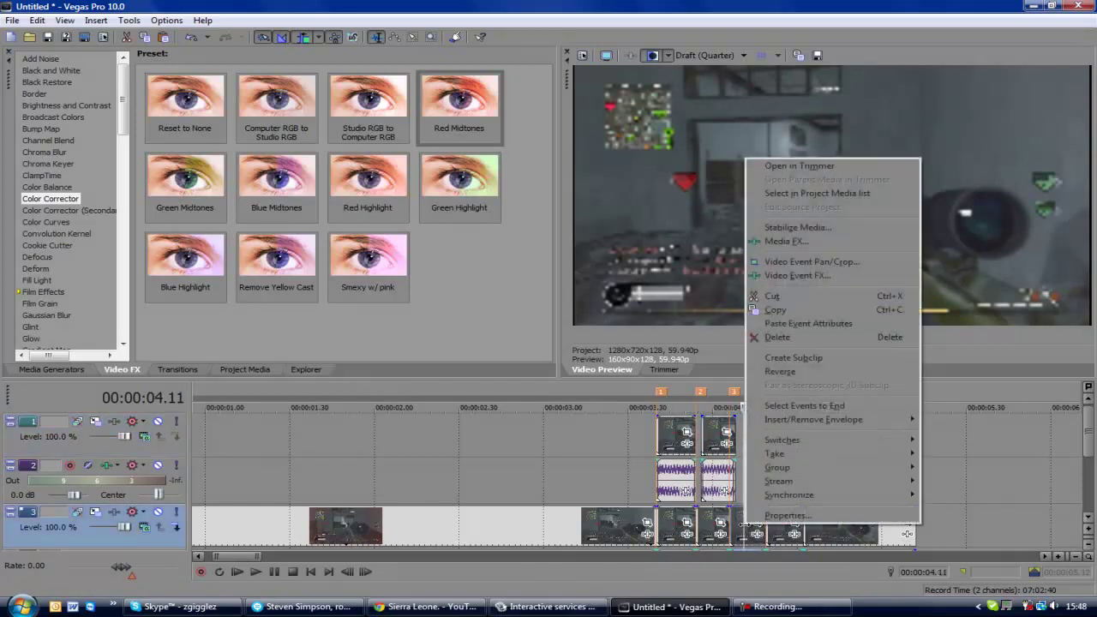
left_click(823, 306)
right_click(752, 452)
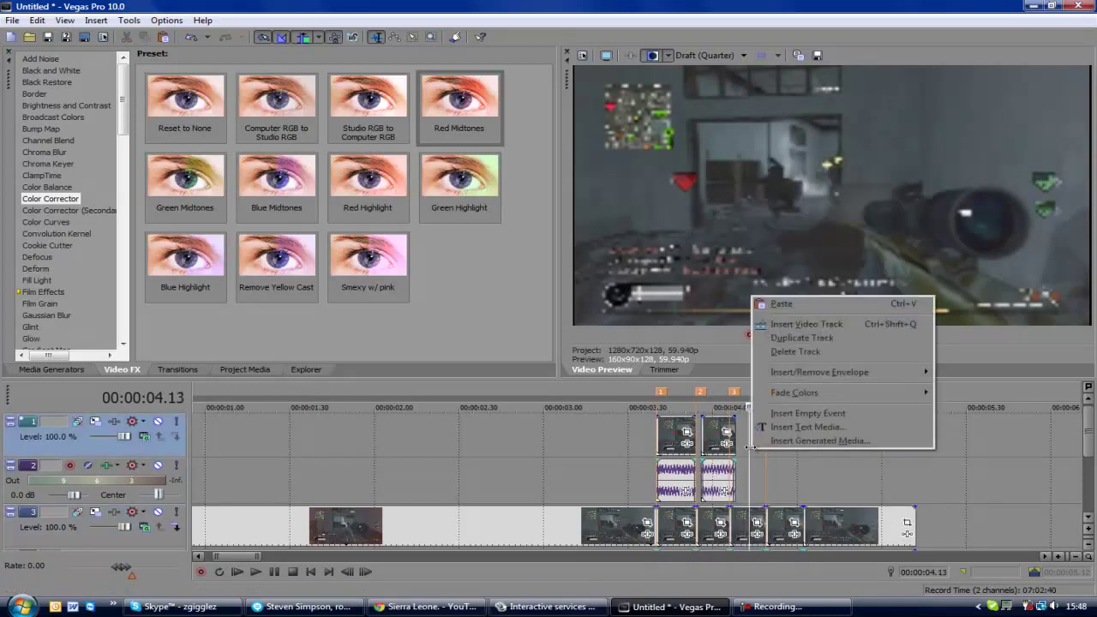
left_click(807, 302)
right_click(781, 524)
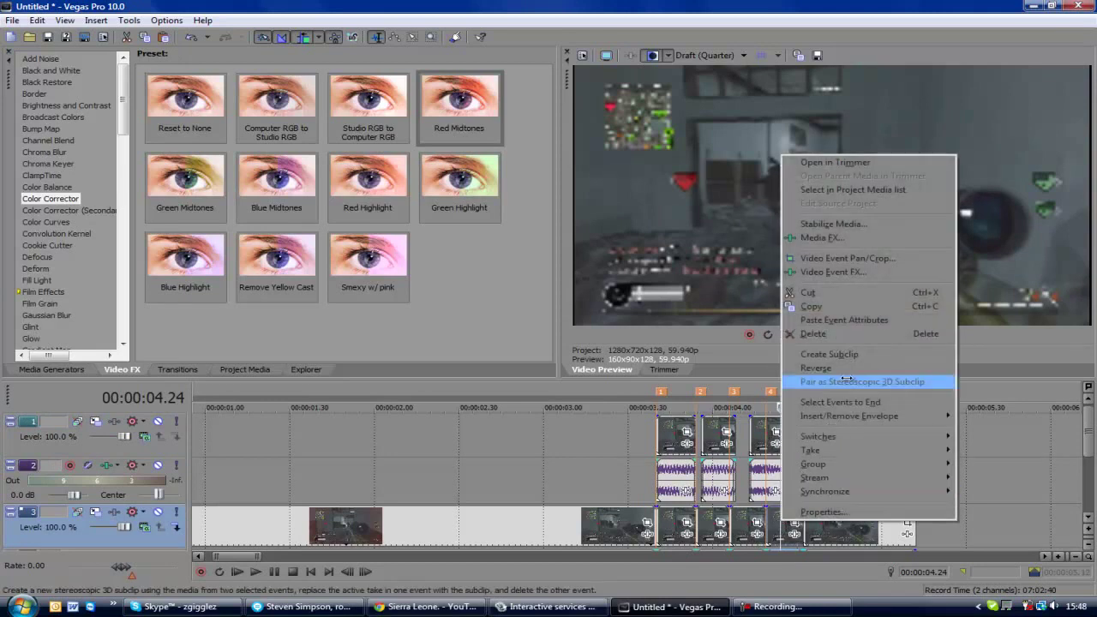
left_click(869, 306)
right_click(814, 435)
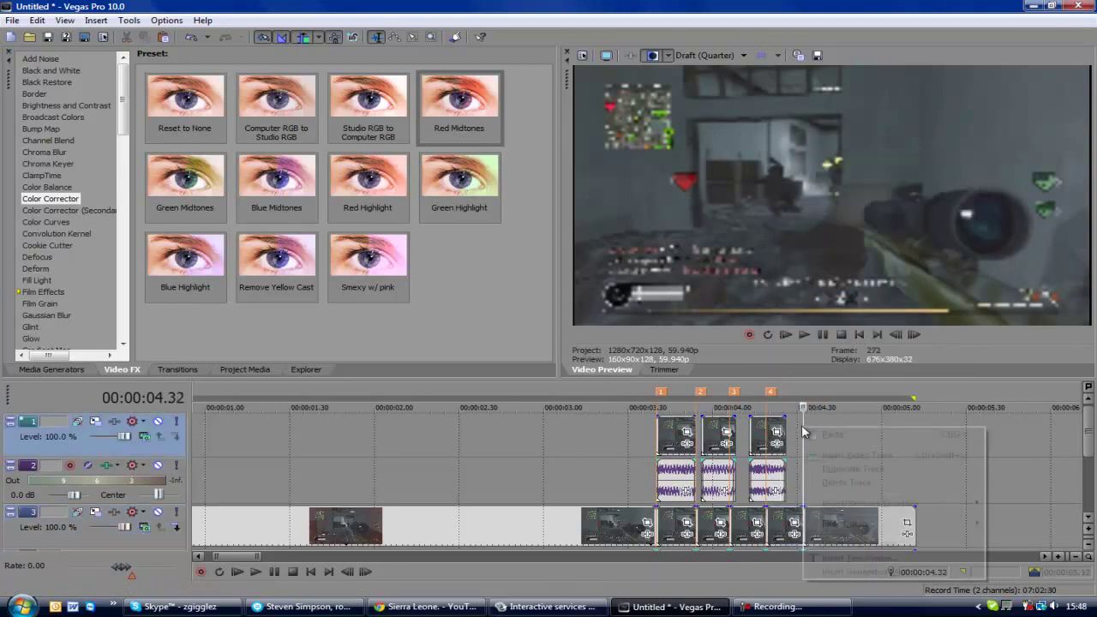
left_click(831, 434)
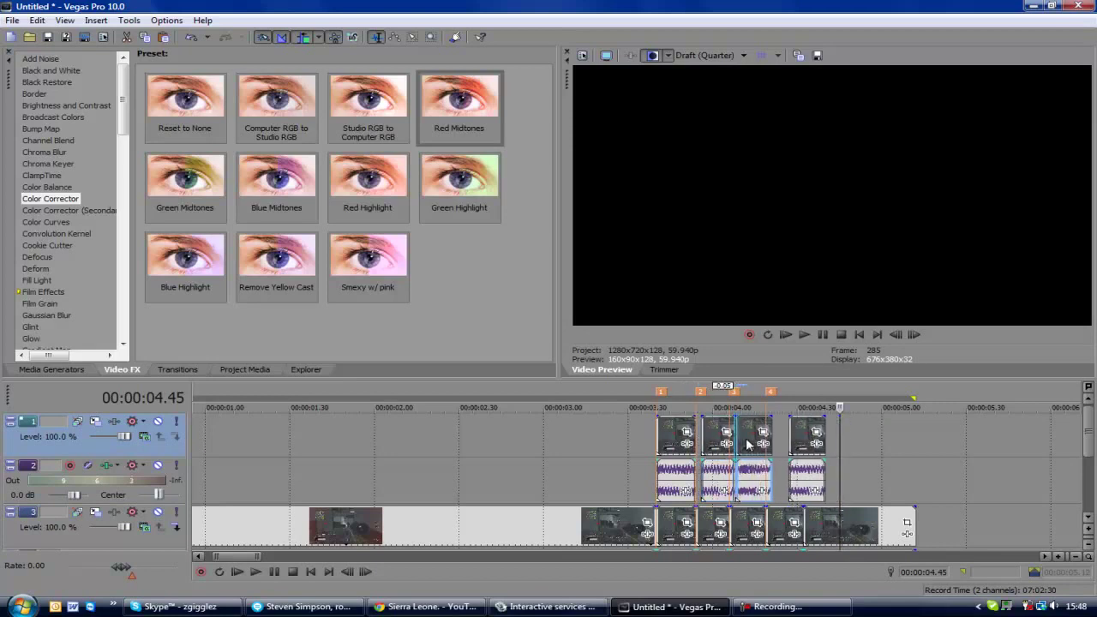
left_click_drag(754, 441, 710, 446)
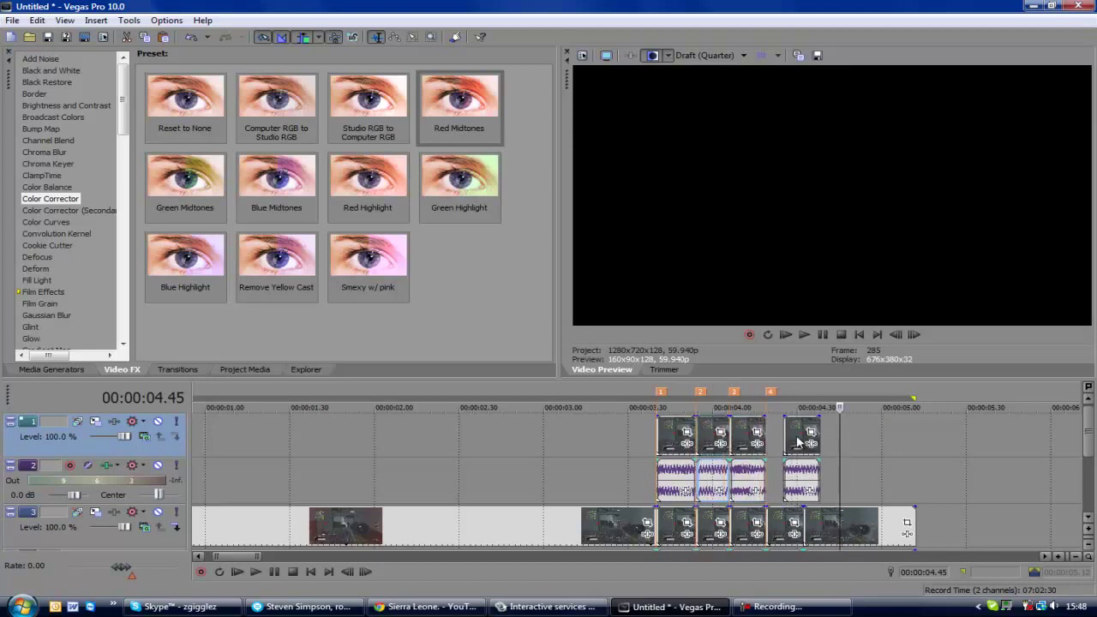
left_click_drag(799, 437, 778, 436)
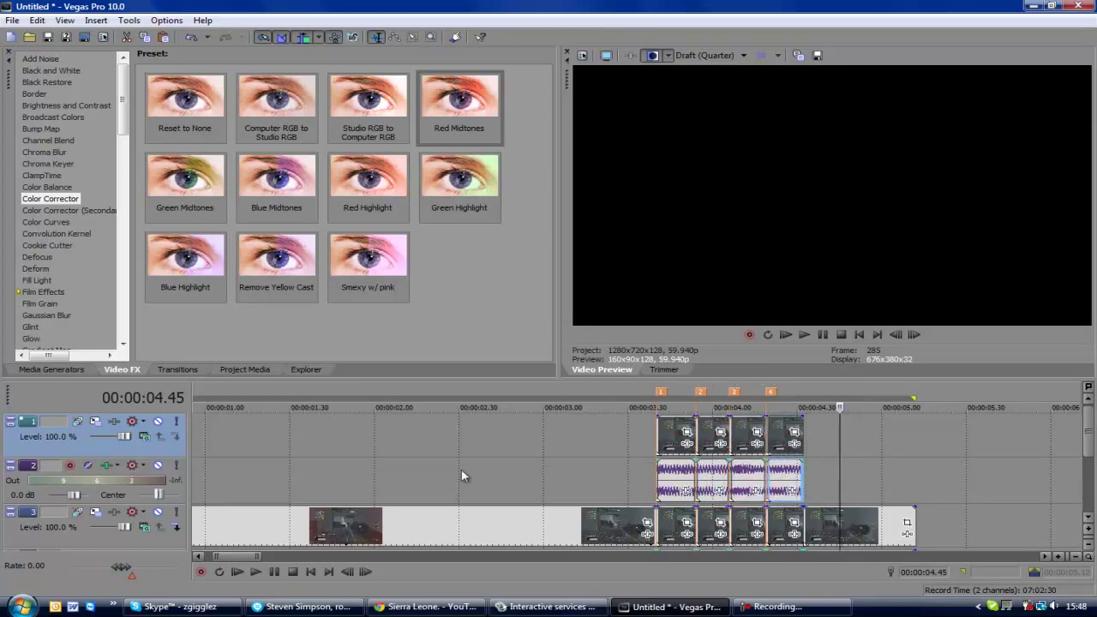
Move the audio track below the video tracks and preview the edit from about 2.38 s.
right_click(149, 480)
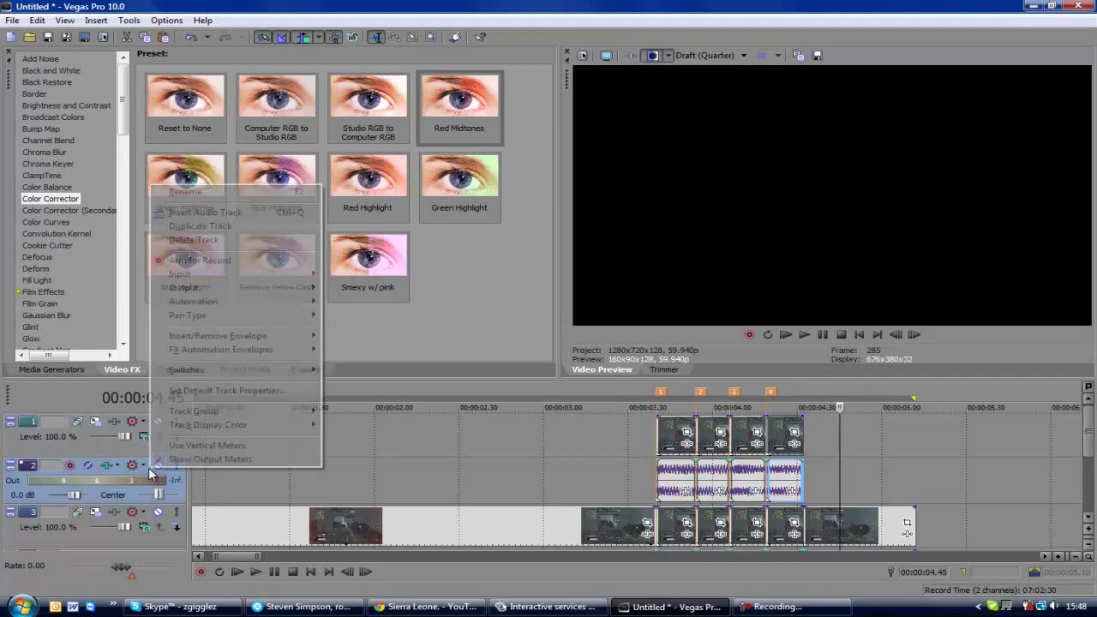
left_click(197, 239)
left_click(485, 441)
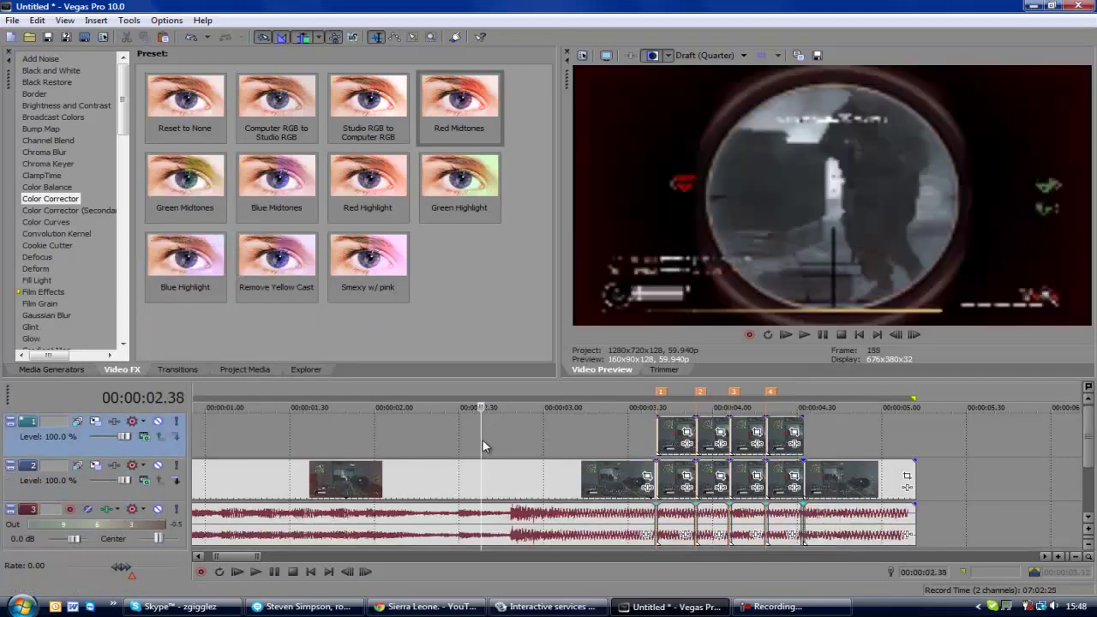
key("space")
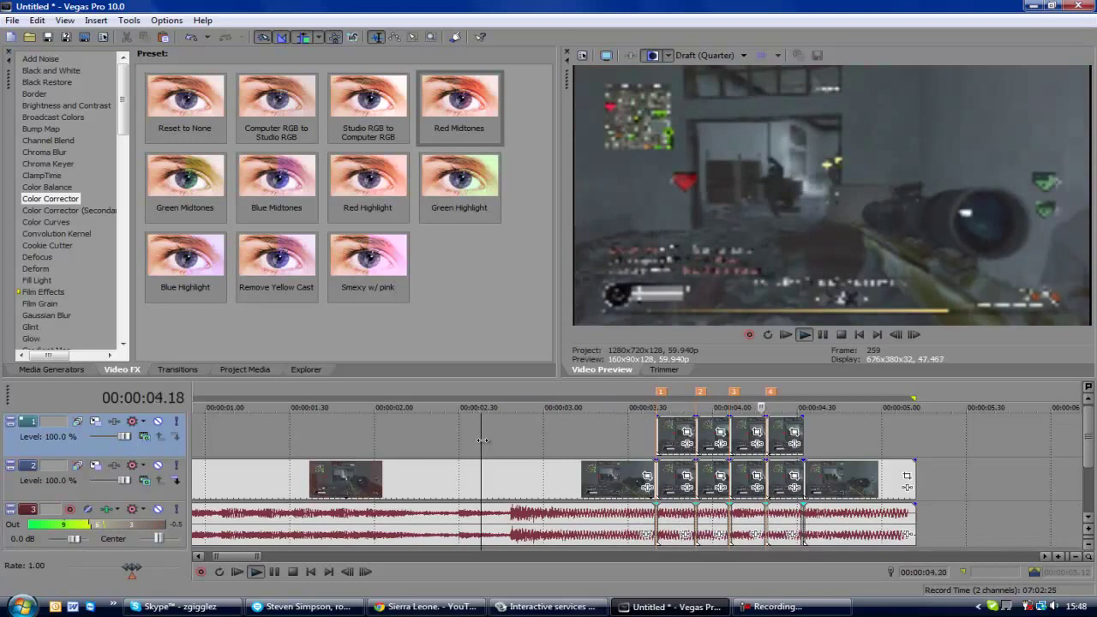
key("space")
Replay the beat-cut section from 1.34 s, then zoom the timeline back in.
scroll(292, 446, "down", 2)
scroll(240, 442, "down", 3)
left_click(235, 441)
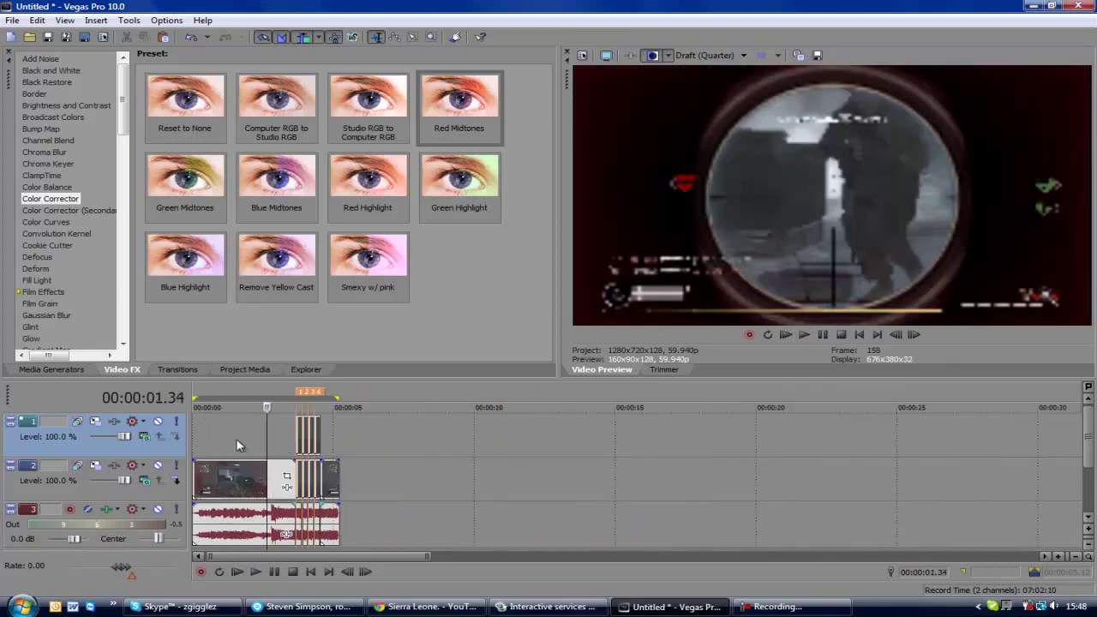
key("space")
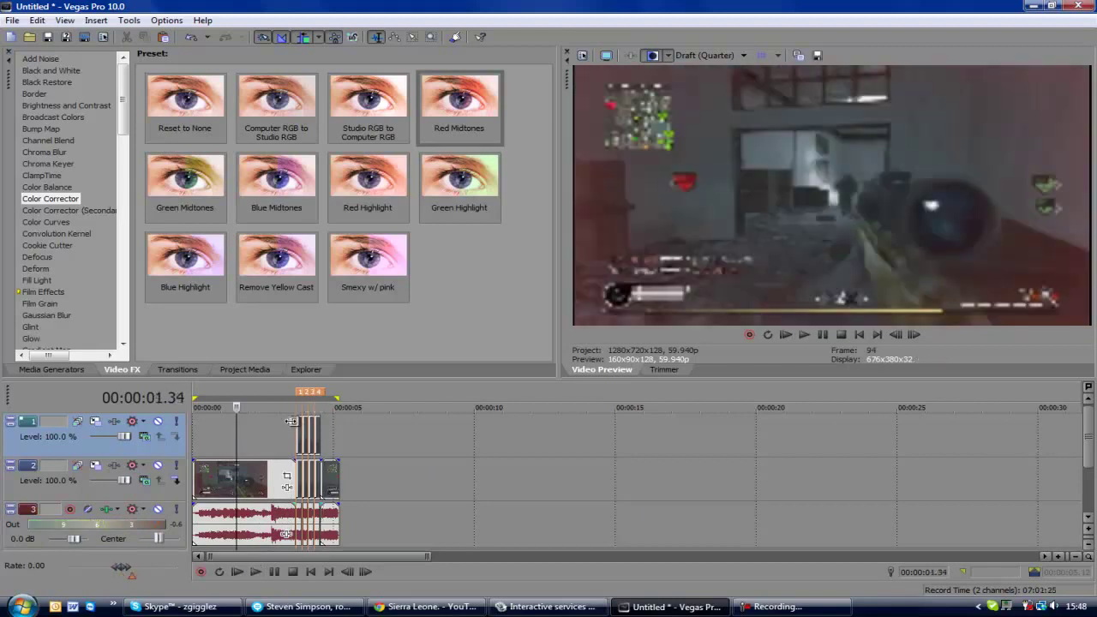
left_click(292, 416)
scroll(296, 418, "up", 2)
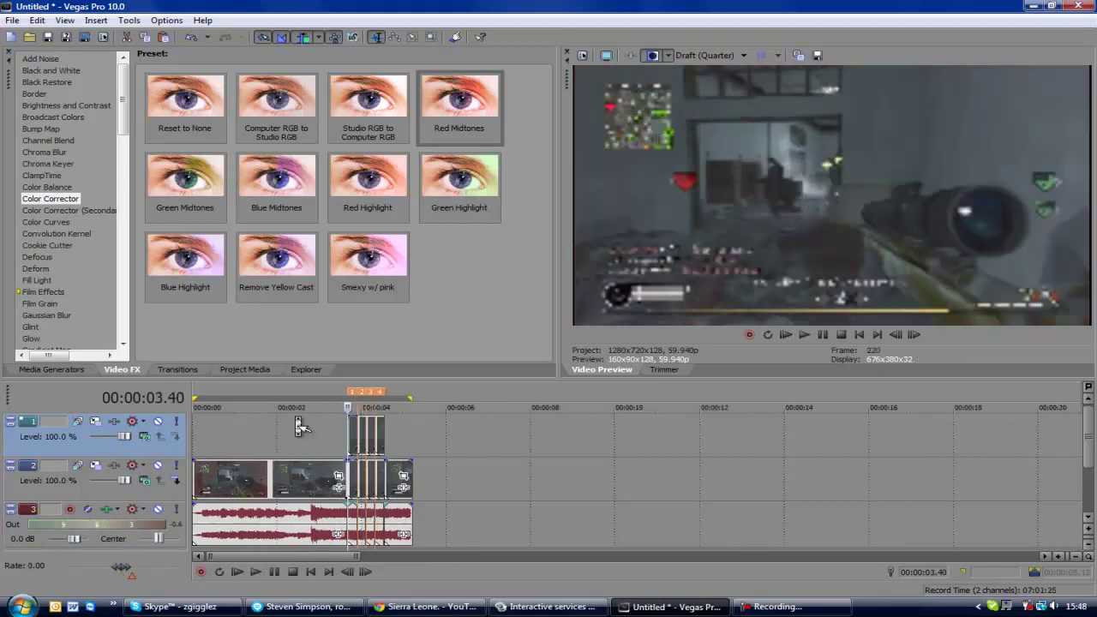
scroll(299, 423, "up", 2)
scroll(294, 417, "up", 2)
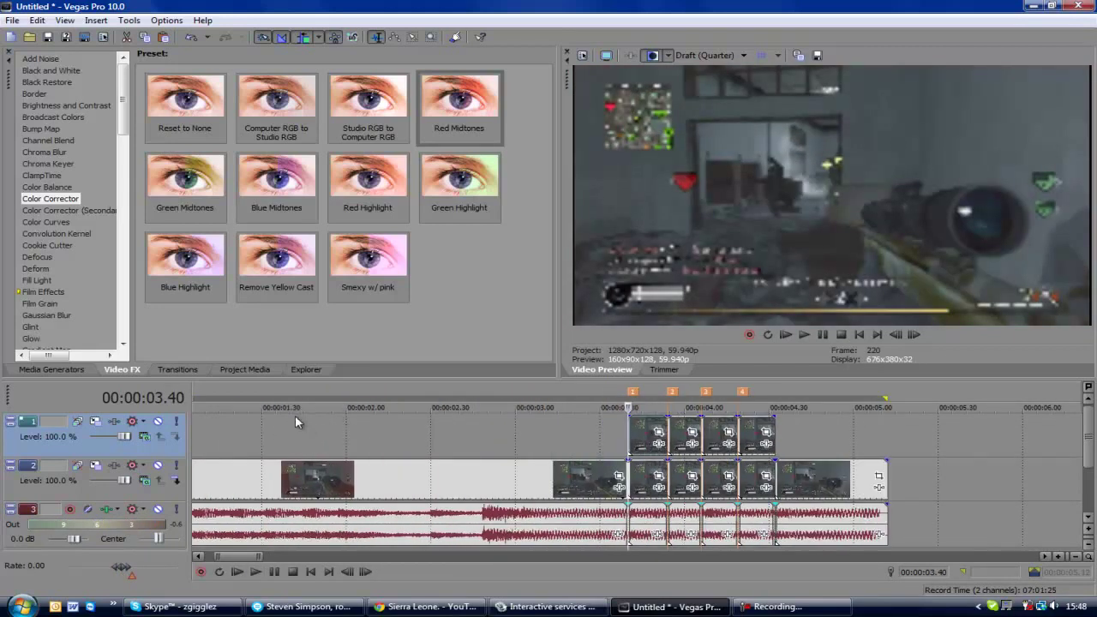
Mask the first top-track piece using the Far Left Quarter preset, discarding a hand-drawn mask.
left_click(658, 432)
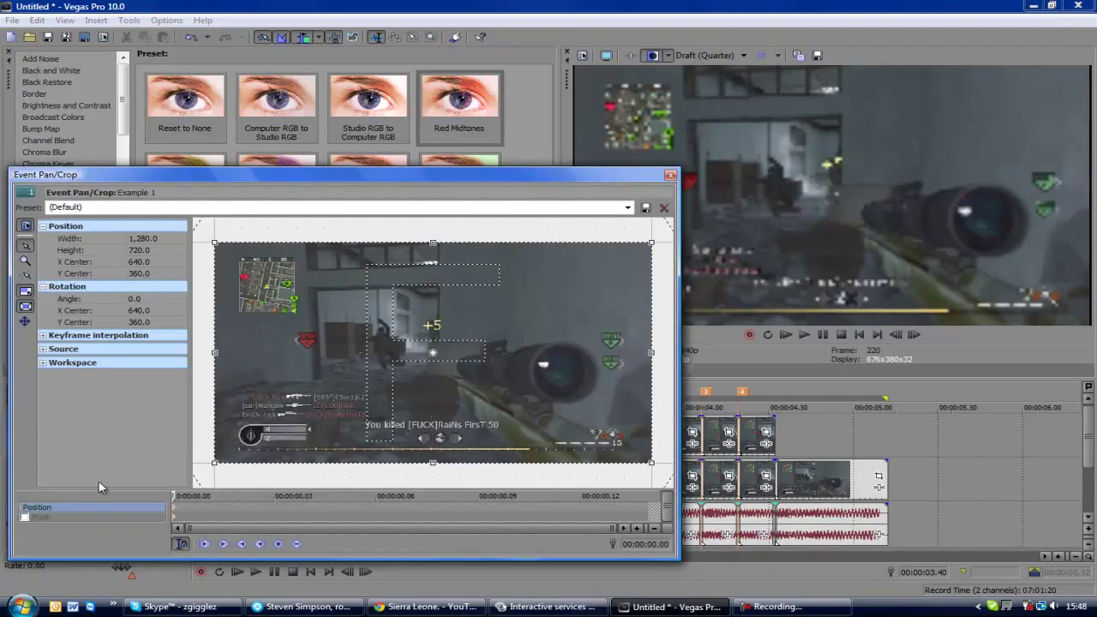
left_click(21, 519)
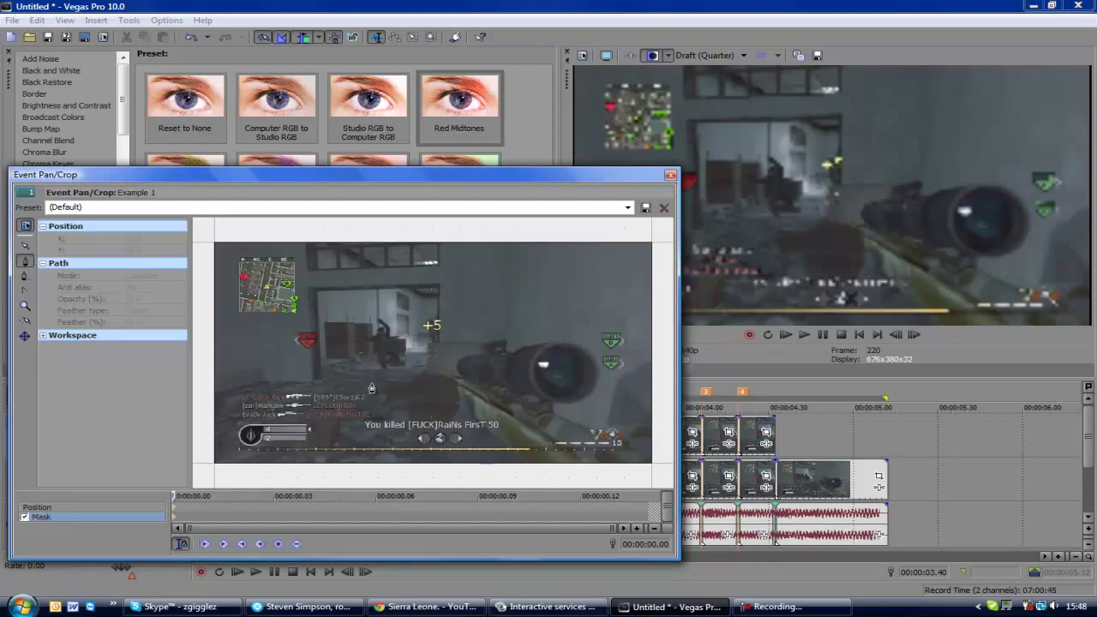
left_click(215, 229)
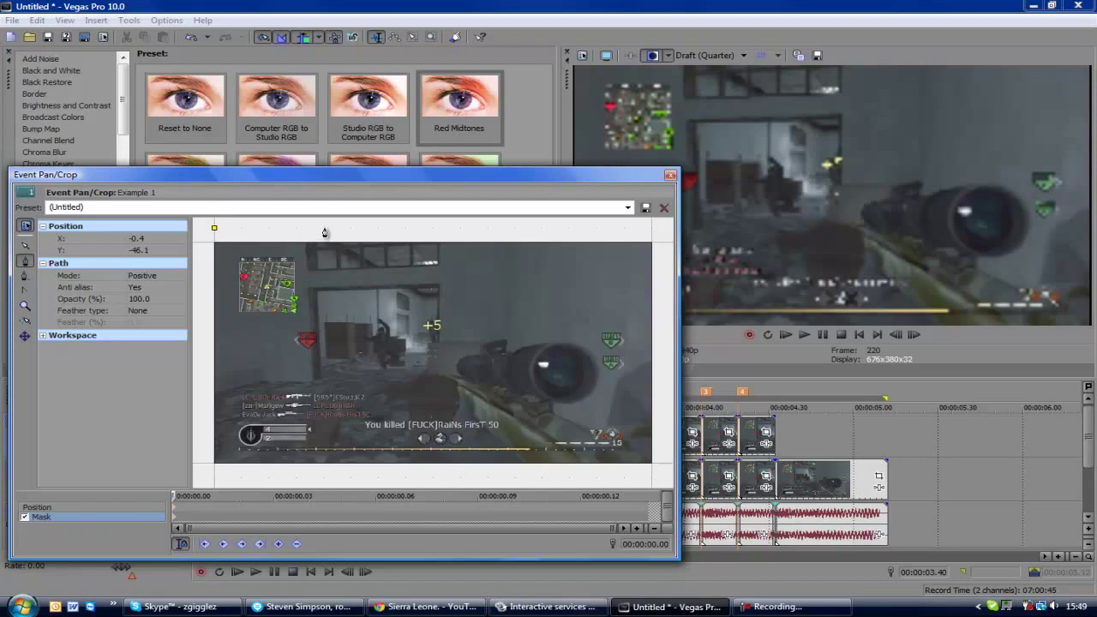
left_click(324, 227)
left_click(214, 227)
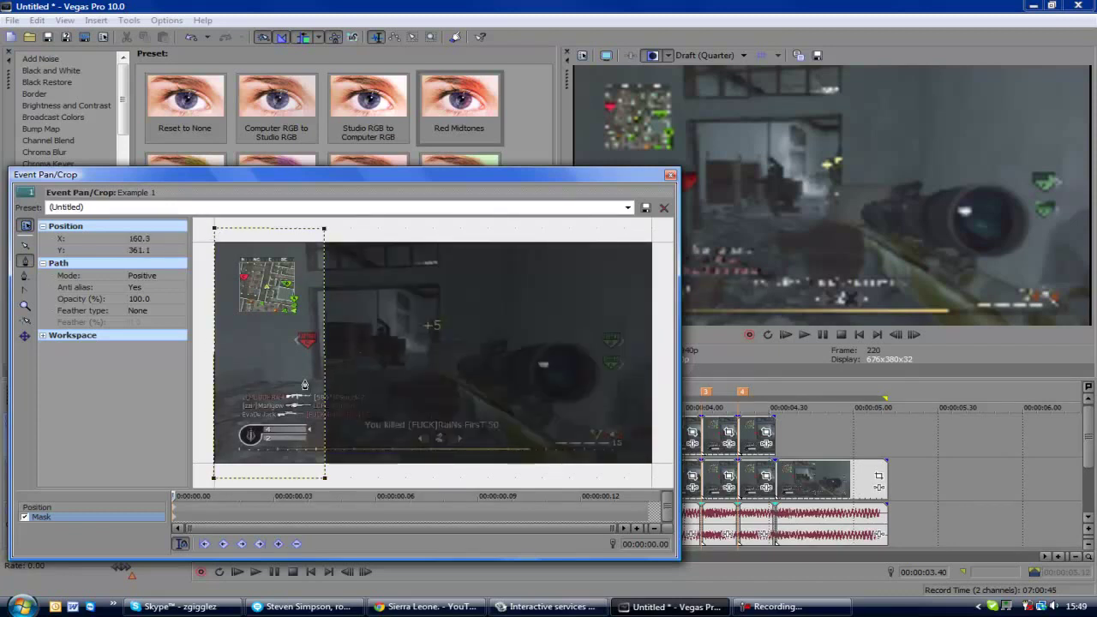
key("Delete")
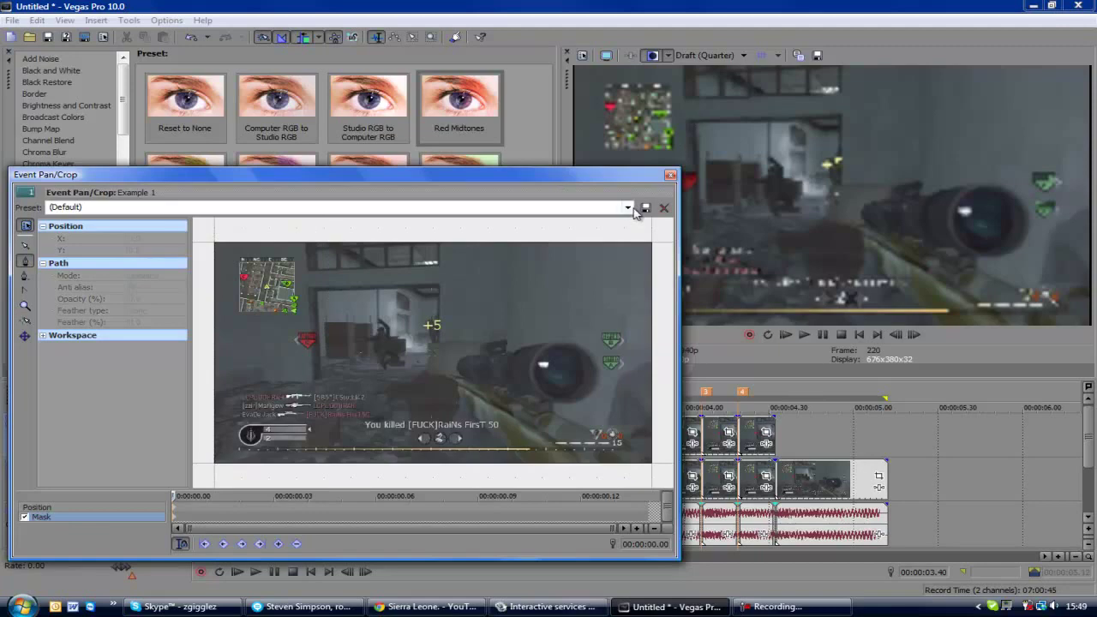
left_click(632, 207)
left_click(619, 224)
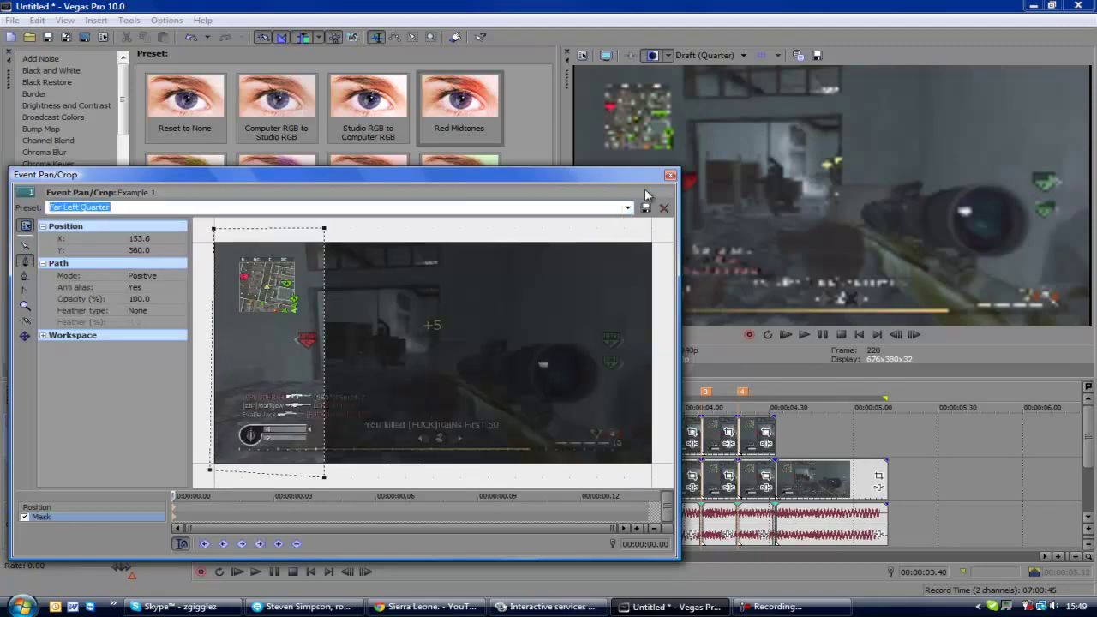
Mask the second beat piece with the Middle Left Quarter preset.
left_click(670, 177)
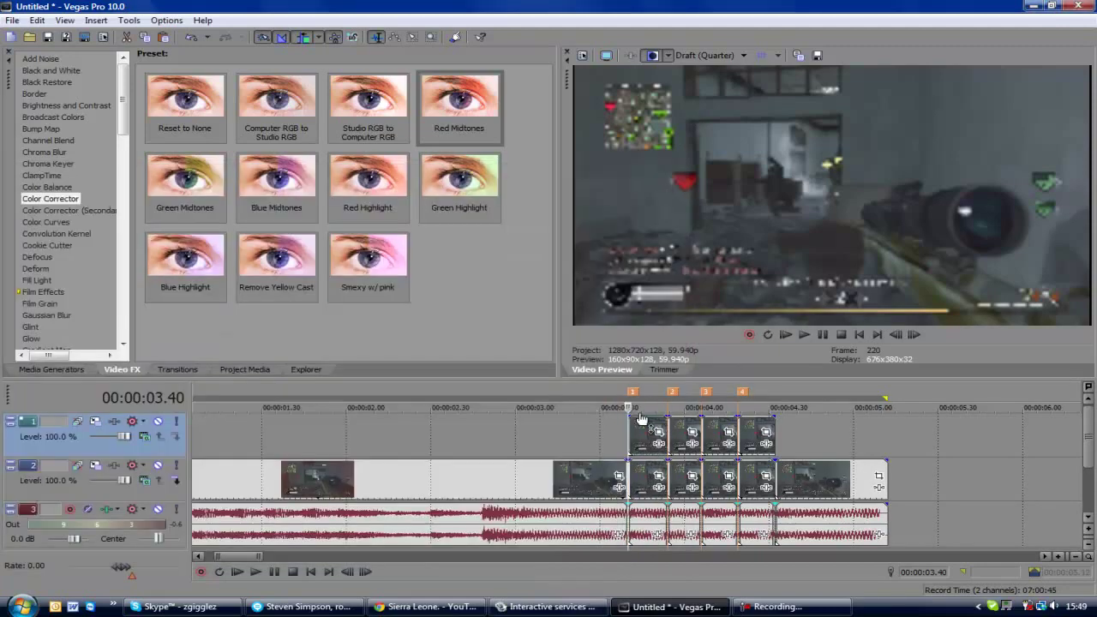
left_click(692, 433)
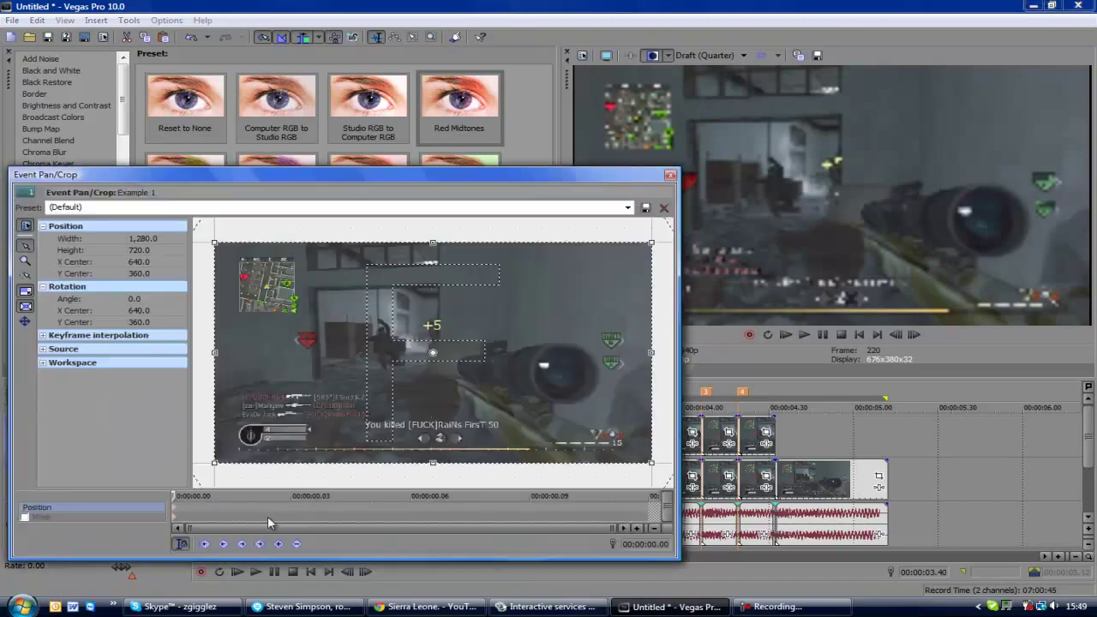
left_click(24, 519)
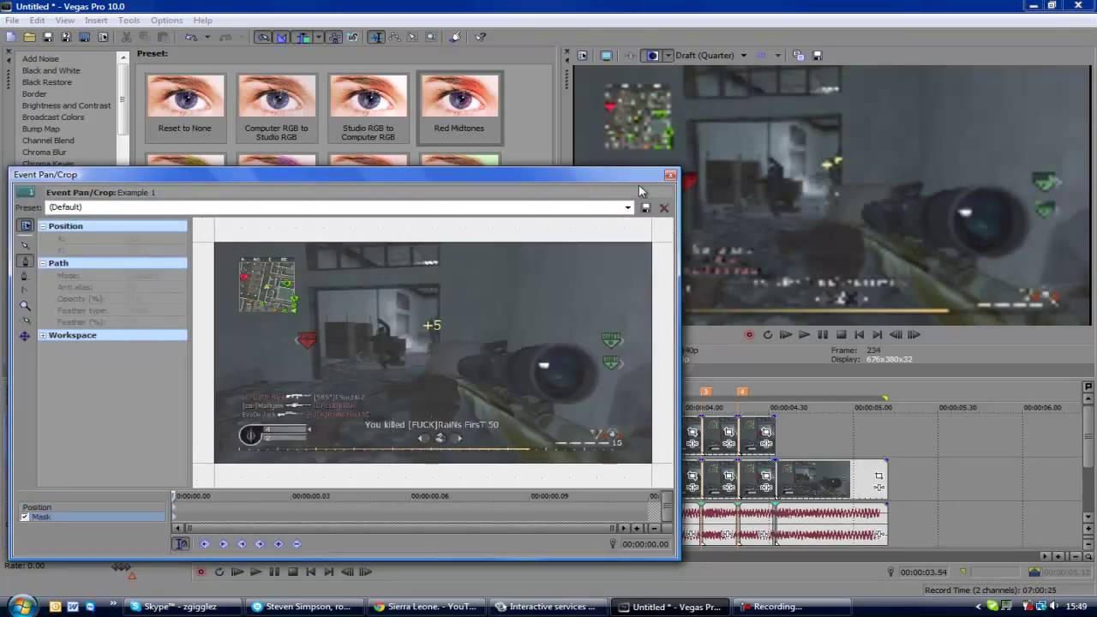
left_click(628, 208)
left_click(616, 239)
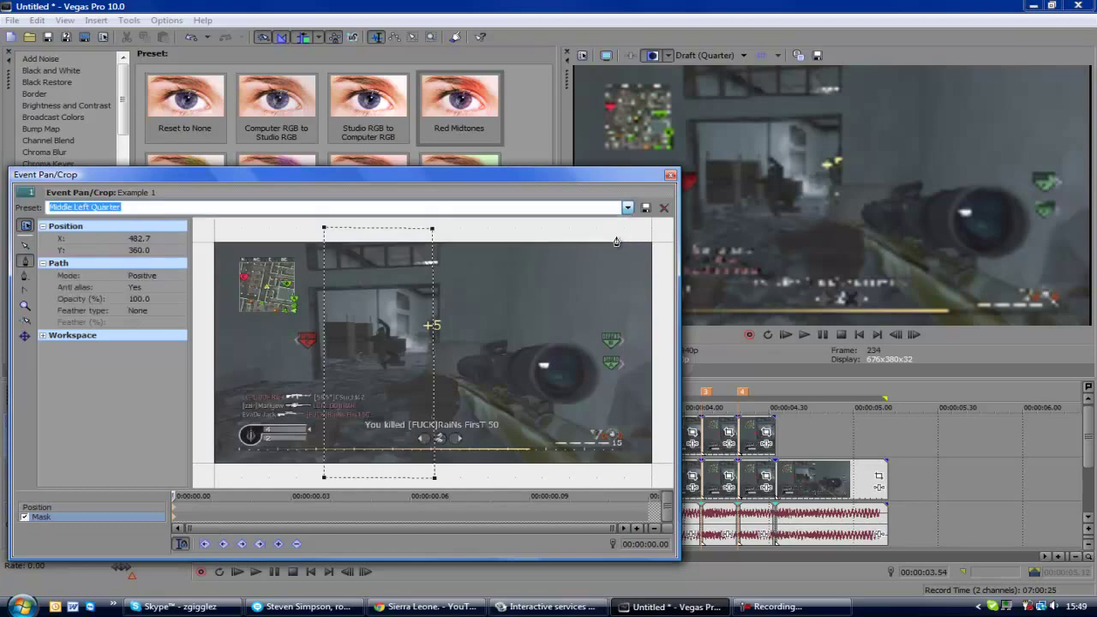
left_click(670, 176)
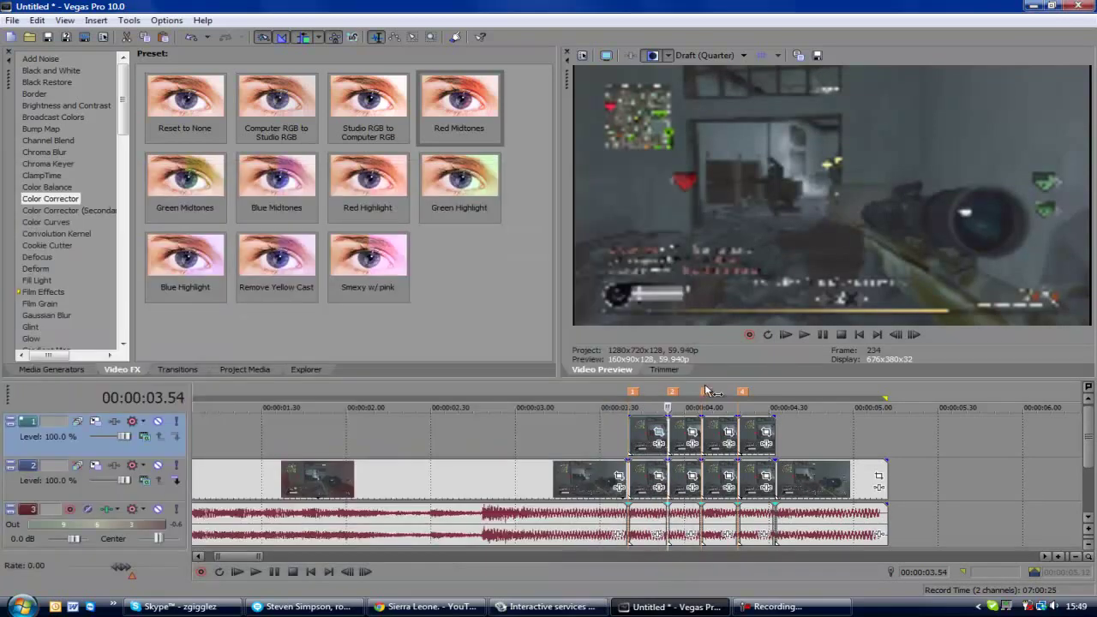
Mask the third beat piece with the Middle Right Quarter preset.
left_click(728, 429)
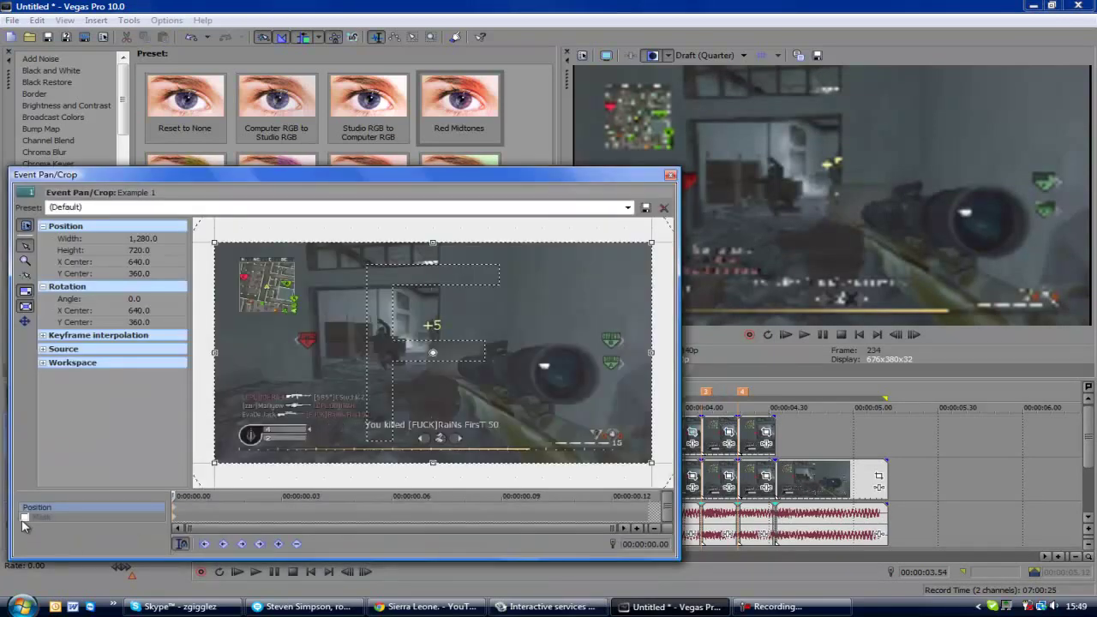
left_click(25, 517)
left_click(627, 208)
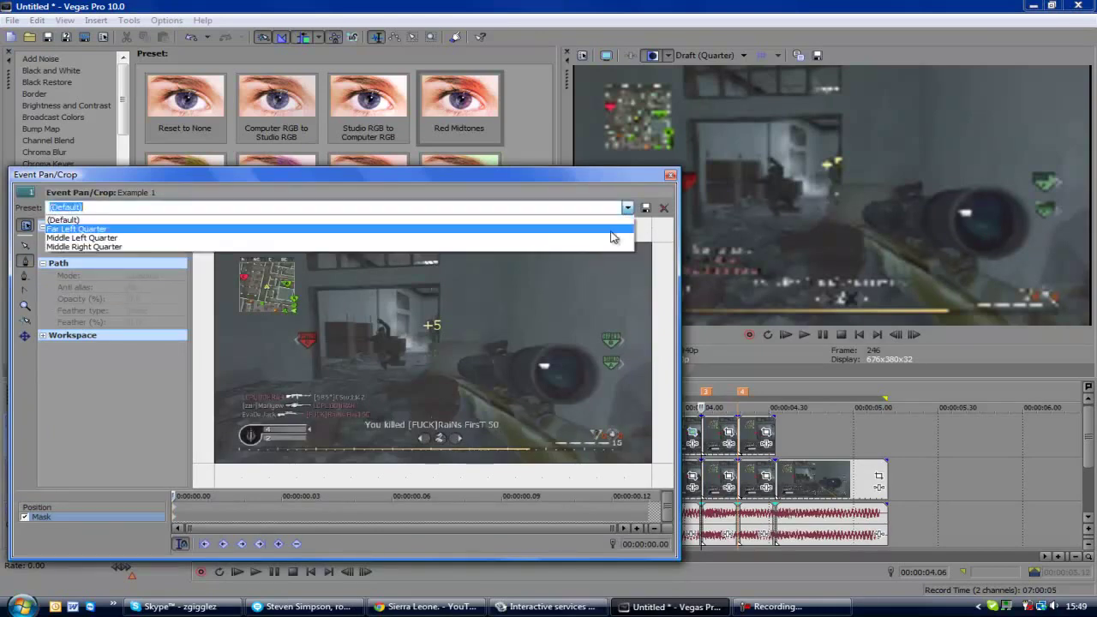
left_click(594, 246)
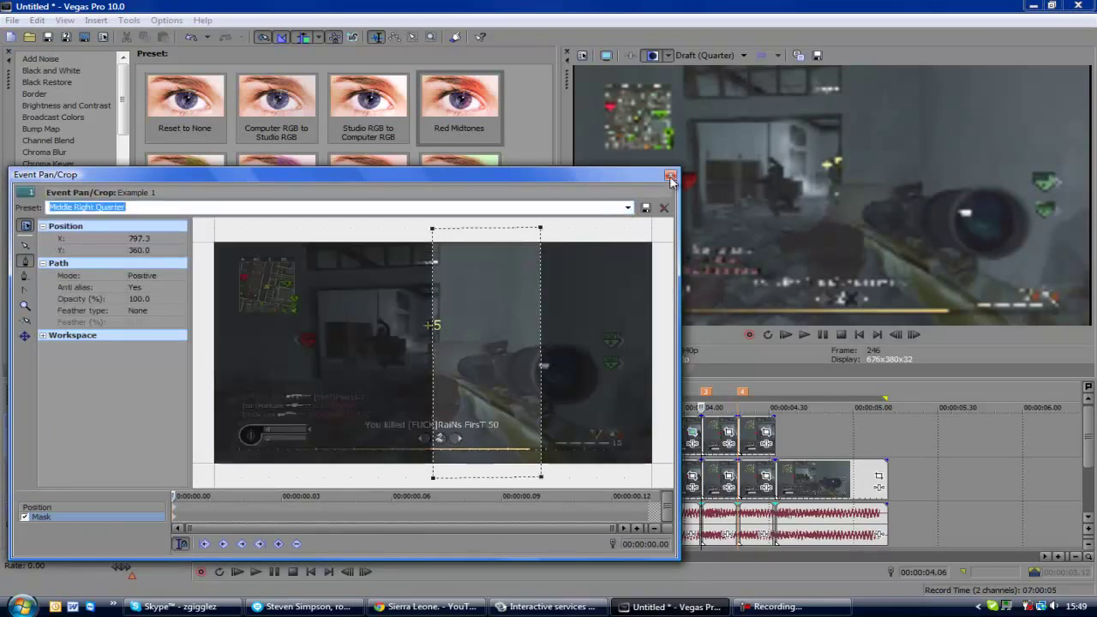
left_click(670, 176)
left_click(764, 439)
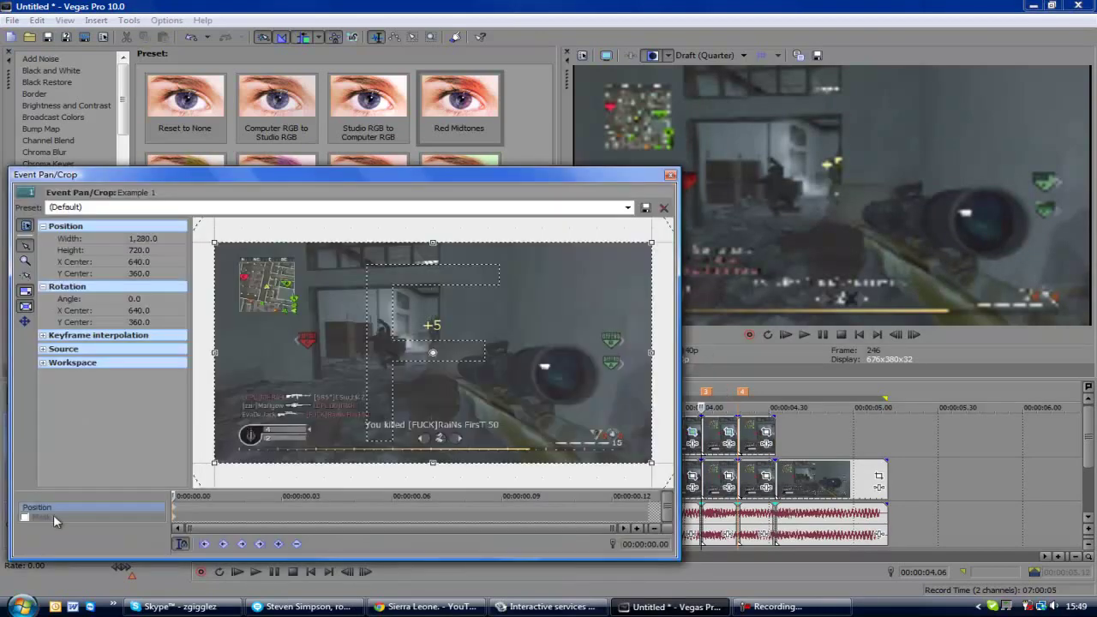
Enable masking on the fourth piece, try the quarter presets, then reset to Default.
left_click(25, 518)
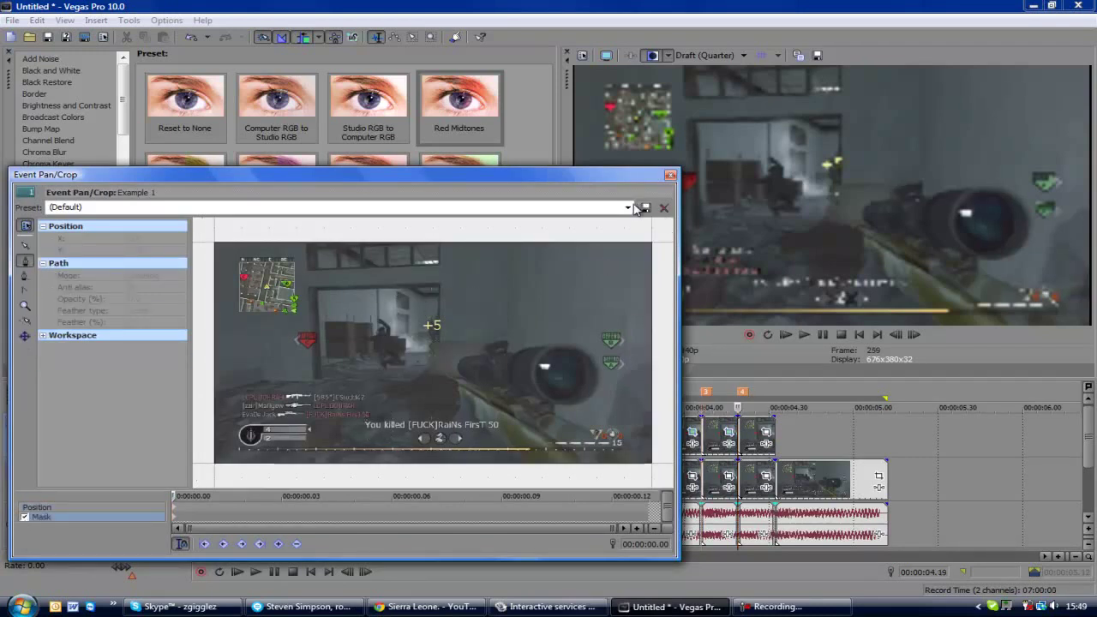
left_click(632, 209)
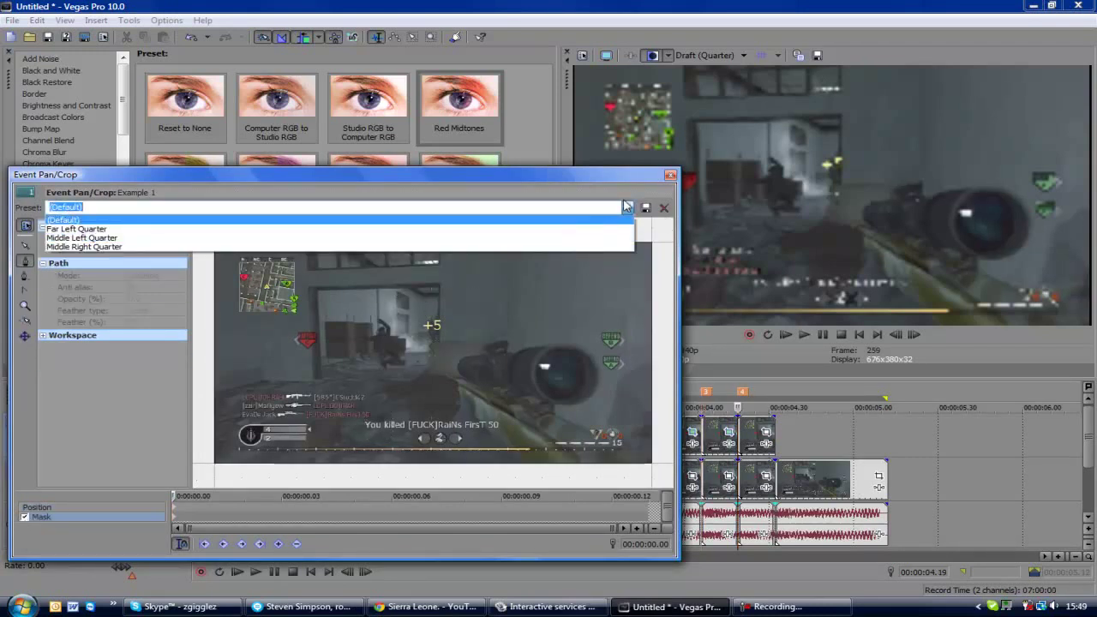
left_click(626, 207)
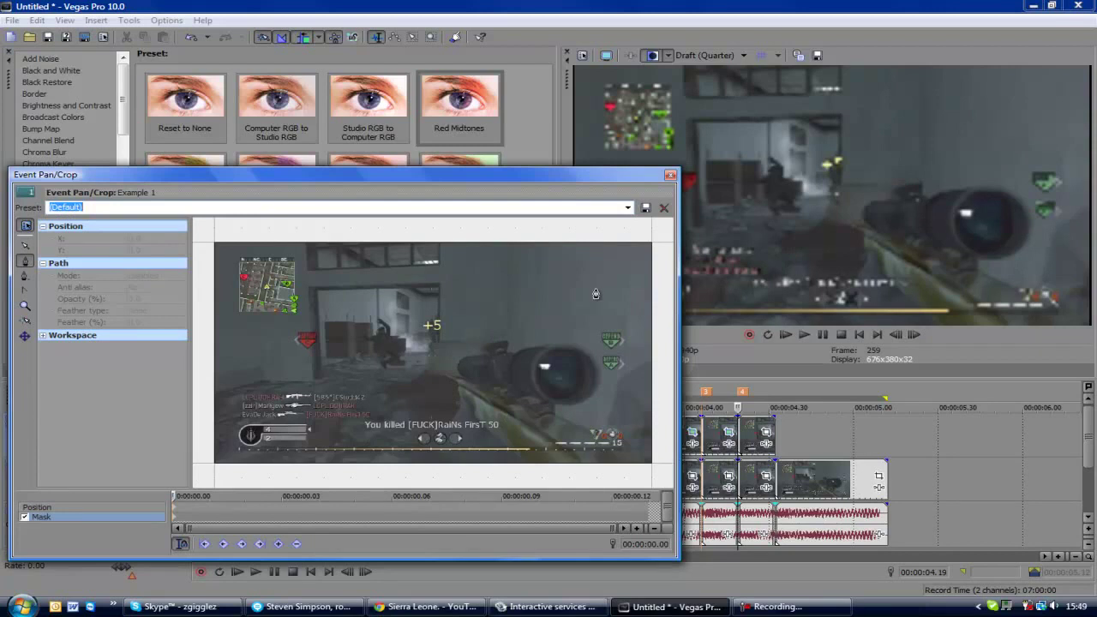
left_click(628, 207)
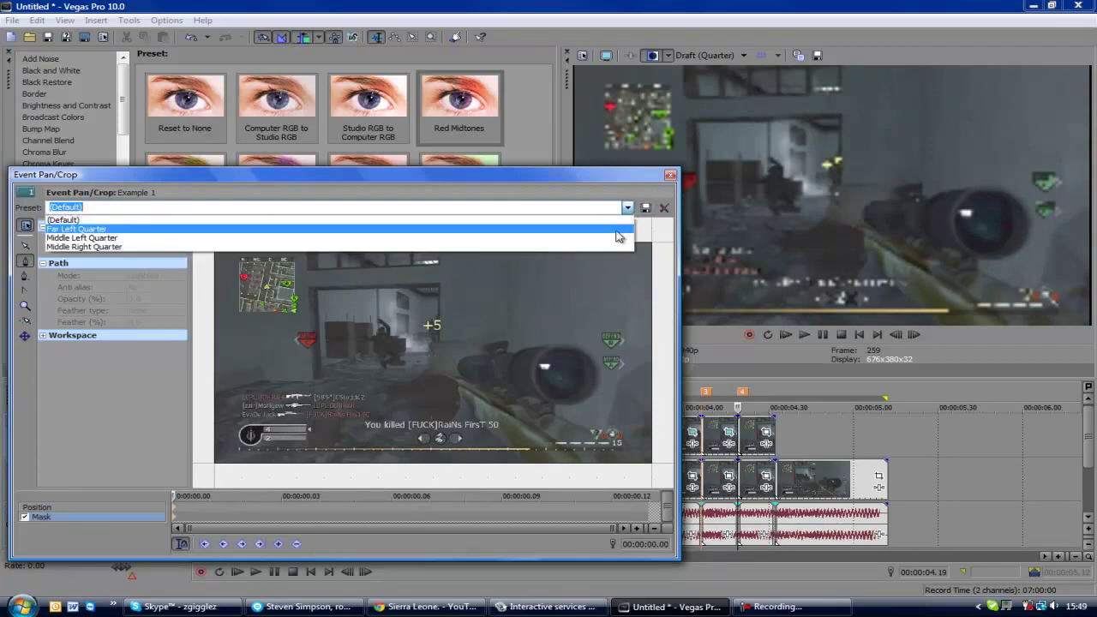
left_click(608, 238)
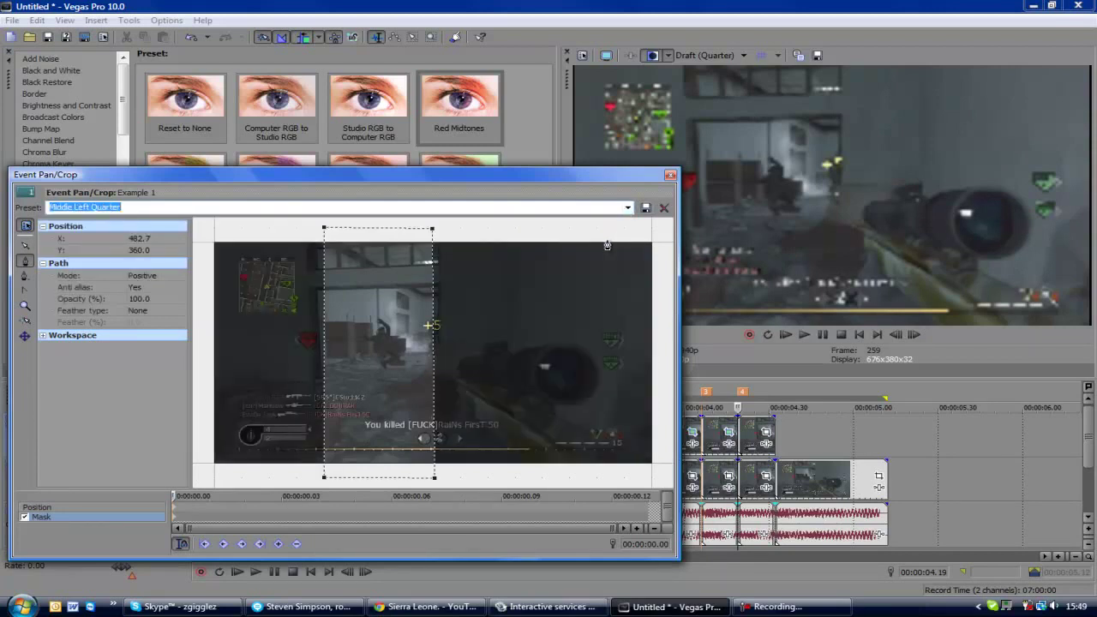
left_click(628, 207)
left_click(615, 246)
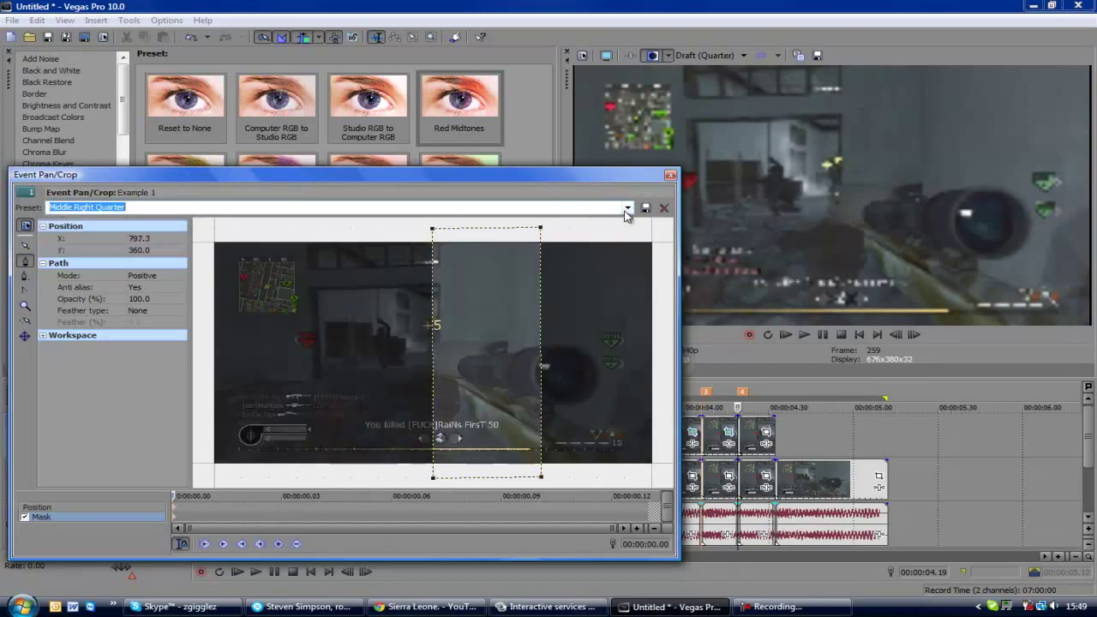
left_click(627, 209)
left_click(622, 220)
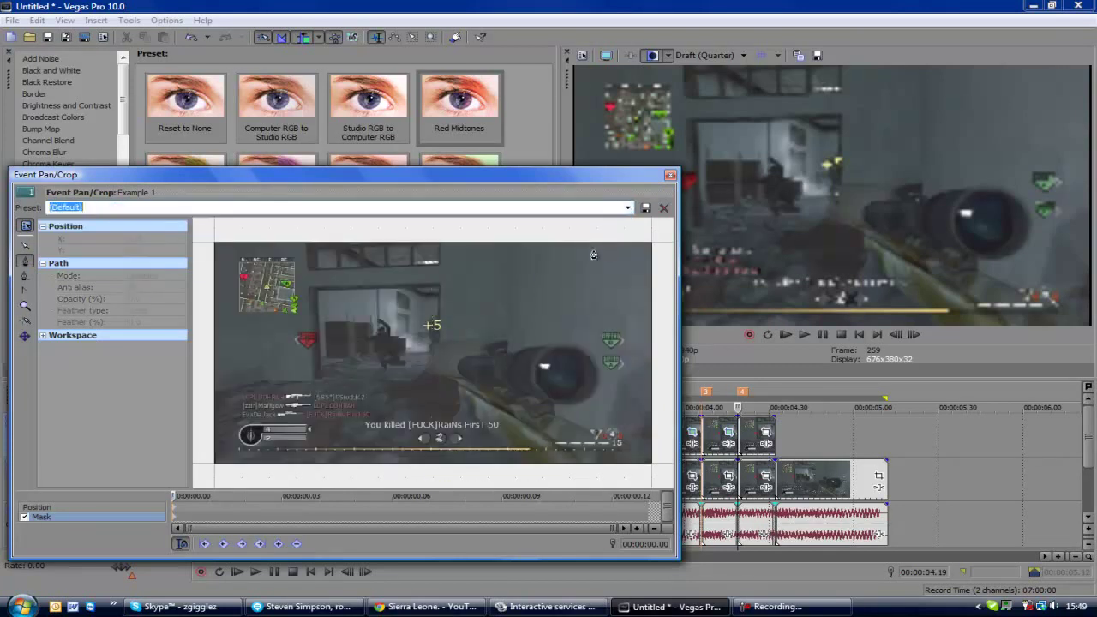
Draw a custom pen-tool mask over the frame's far-right quarter.
left_click(541, 231)
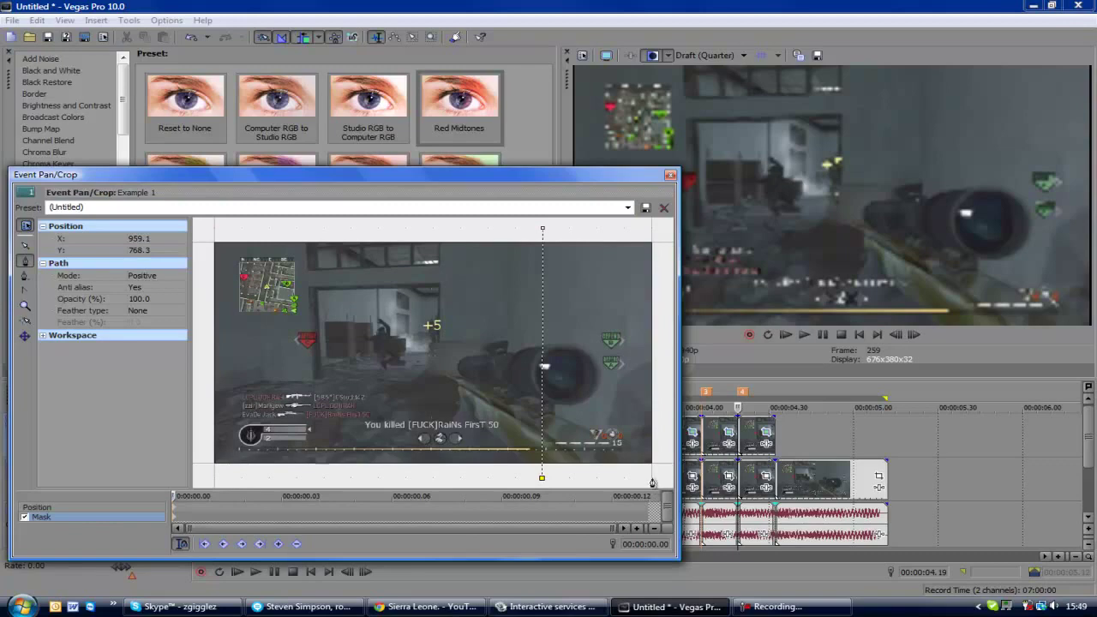
left_click(652, 228)
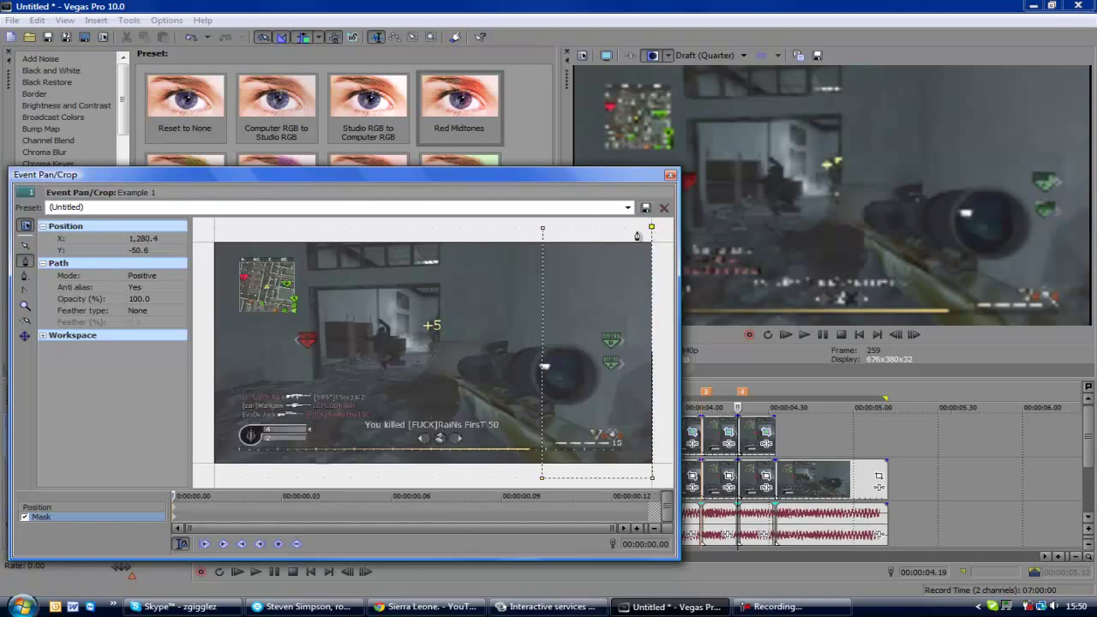
left_click(543, 228)
Close the Pan/Crop editor and play the masked section from 00:00:03.34.
left_click(670, 175)
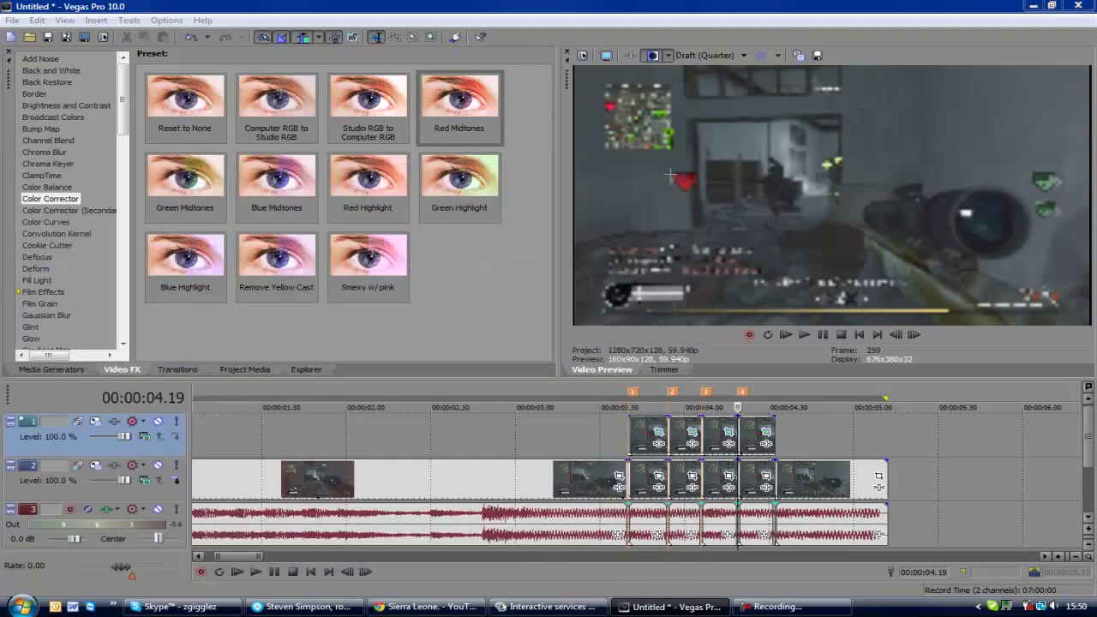
left_click(612, 446)
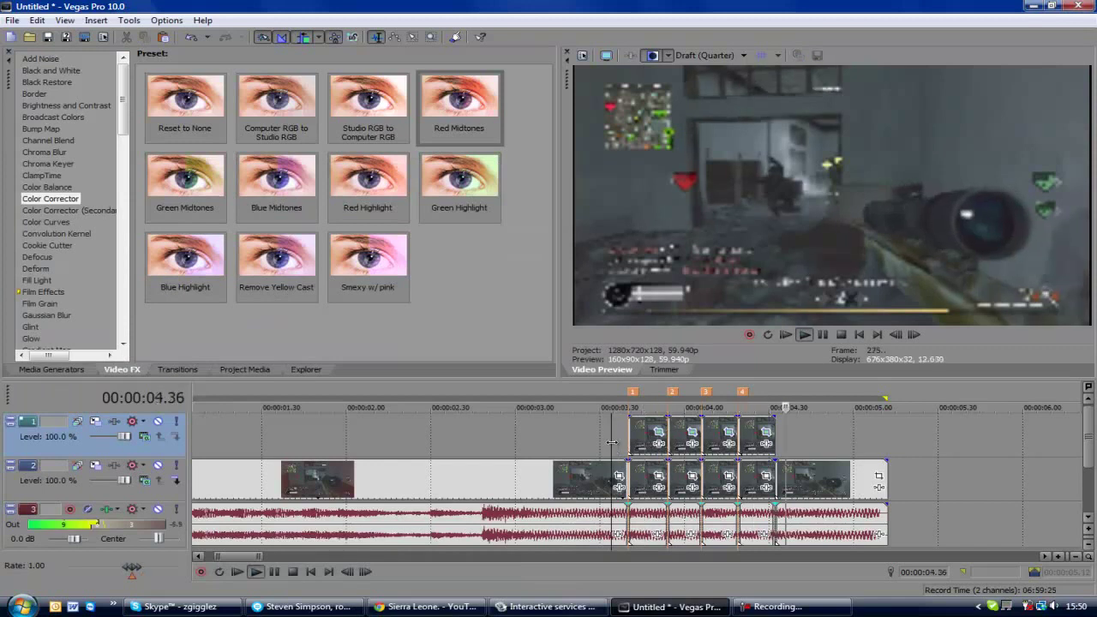
key("space")
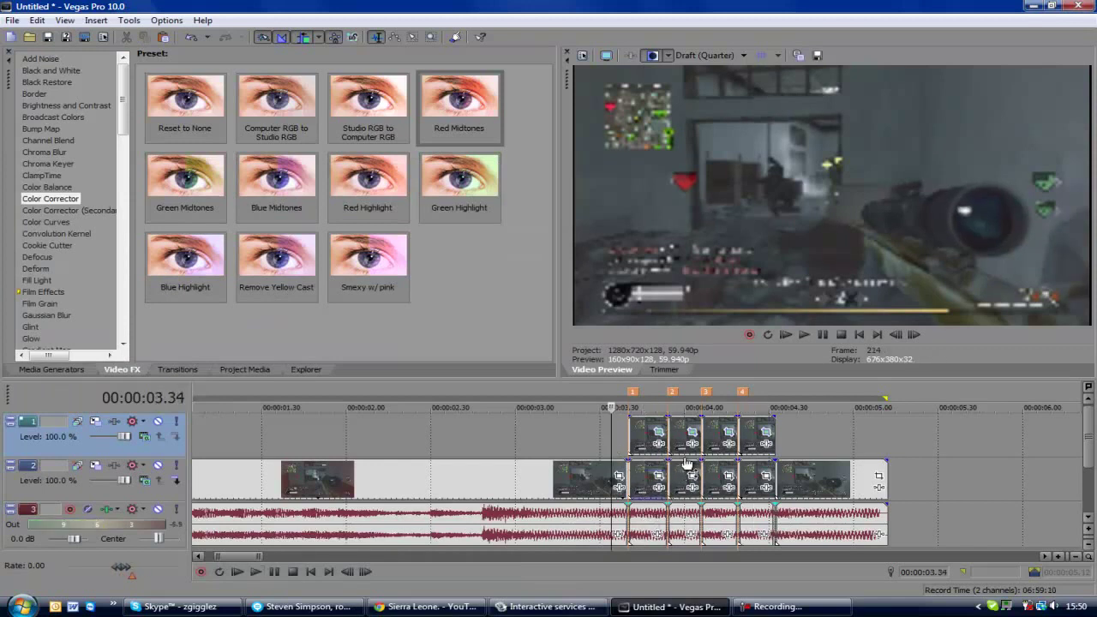
Pull the opacity envelope down on the track 2 beat pieces and preview the result.
left_click_drag(688, 461, 687, 528)
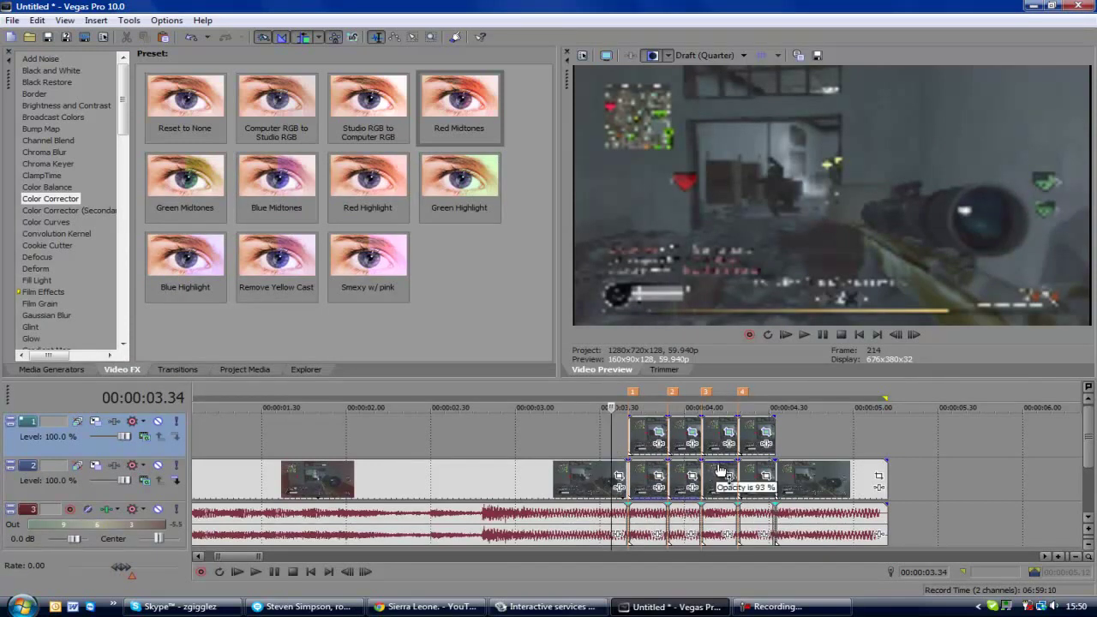
left_click_drag(720, 462, 720, 531)
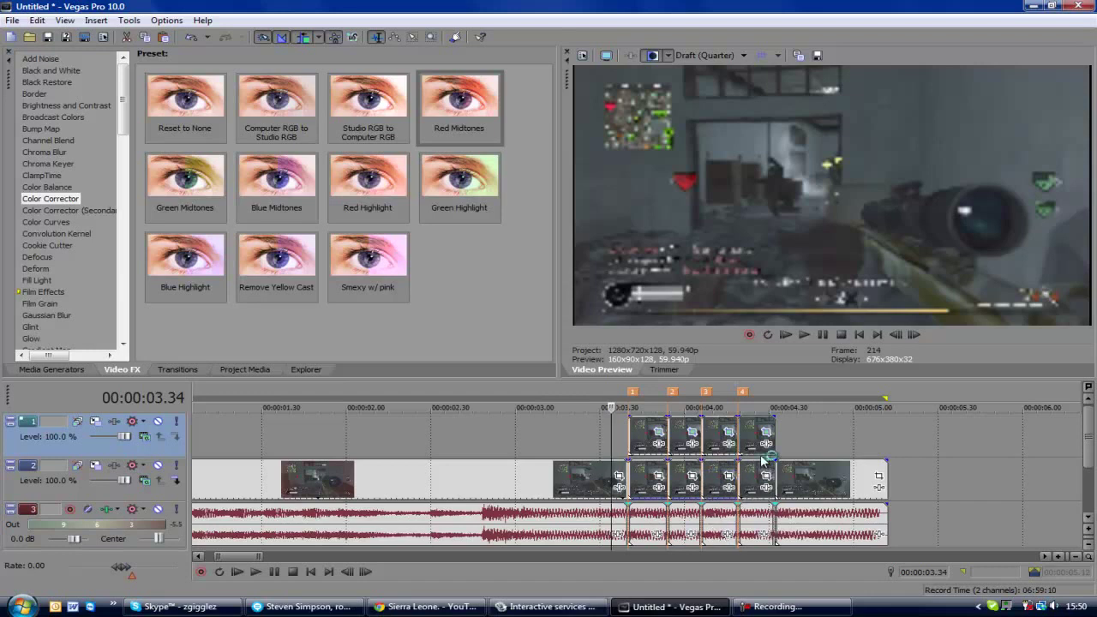
left_click_drag(761, 461, 752, 514)
key("space")
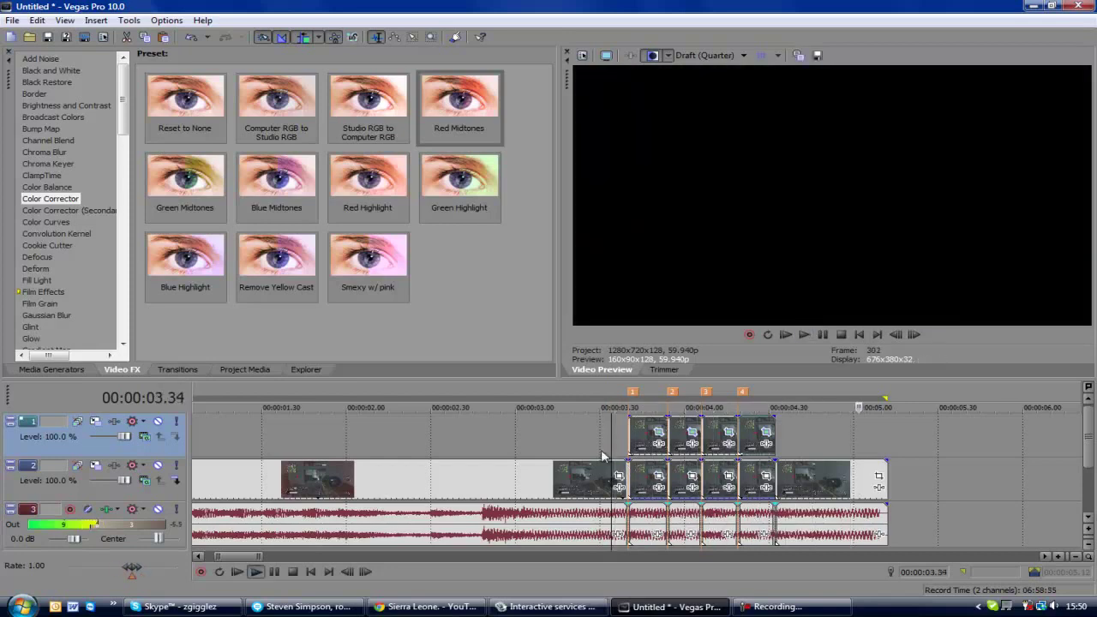
key("space")
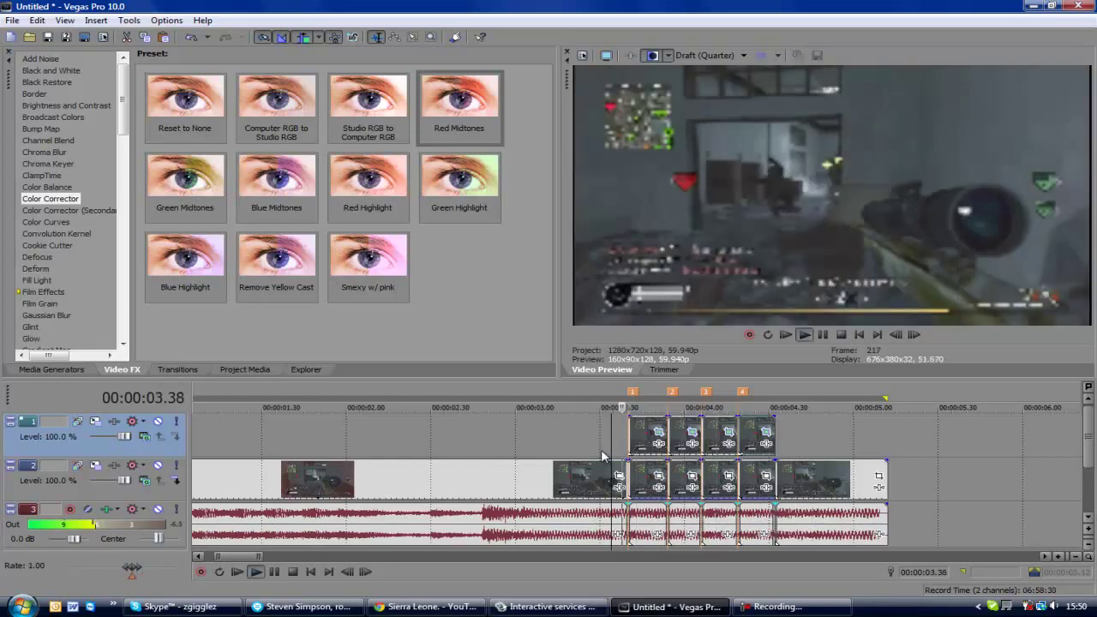
key("space")
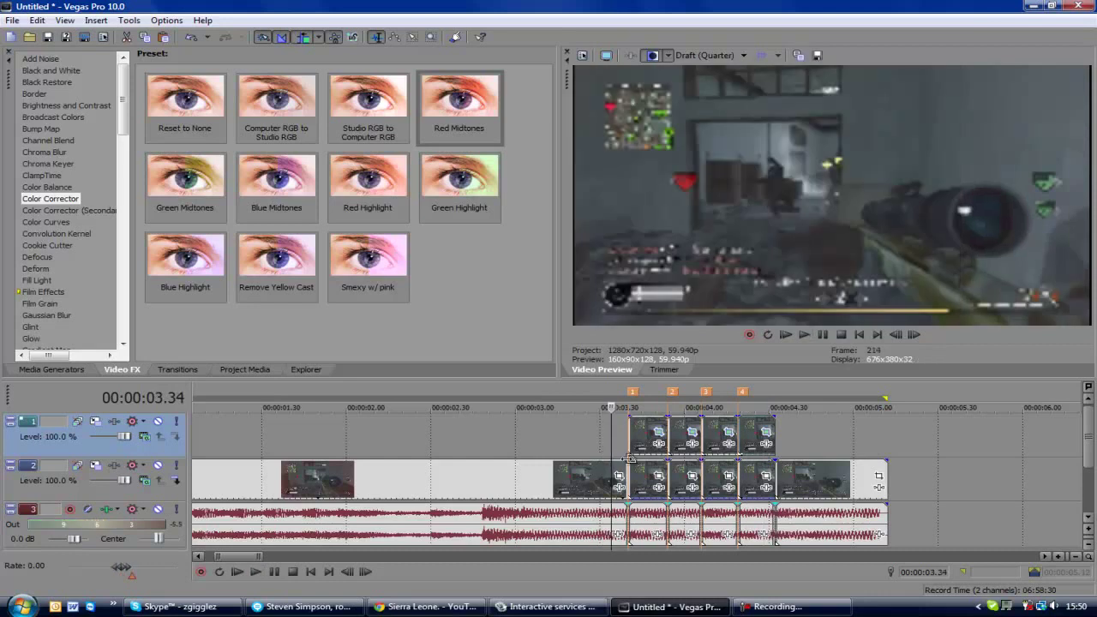
left_click(683, 495)
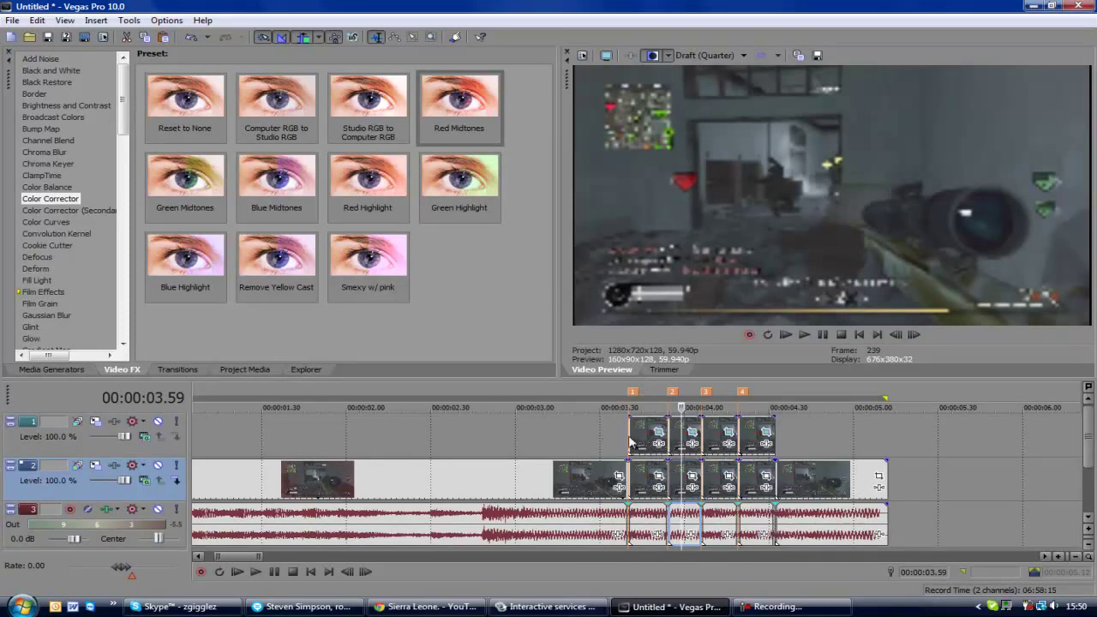
Apply Brighter to the first track 1 piece, keyframing brightness back to 0.00 at its end.
left_click(622, 443)
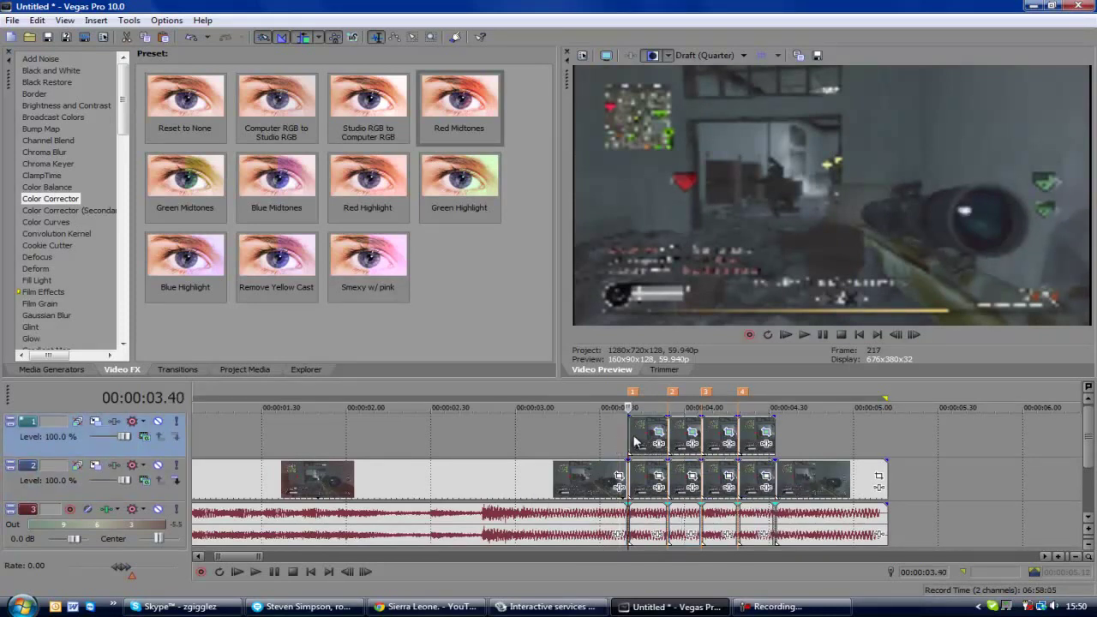
left_click(73, 104)
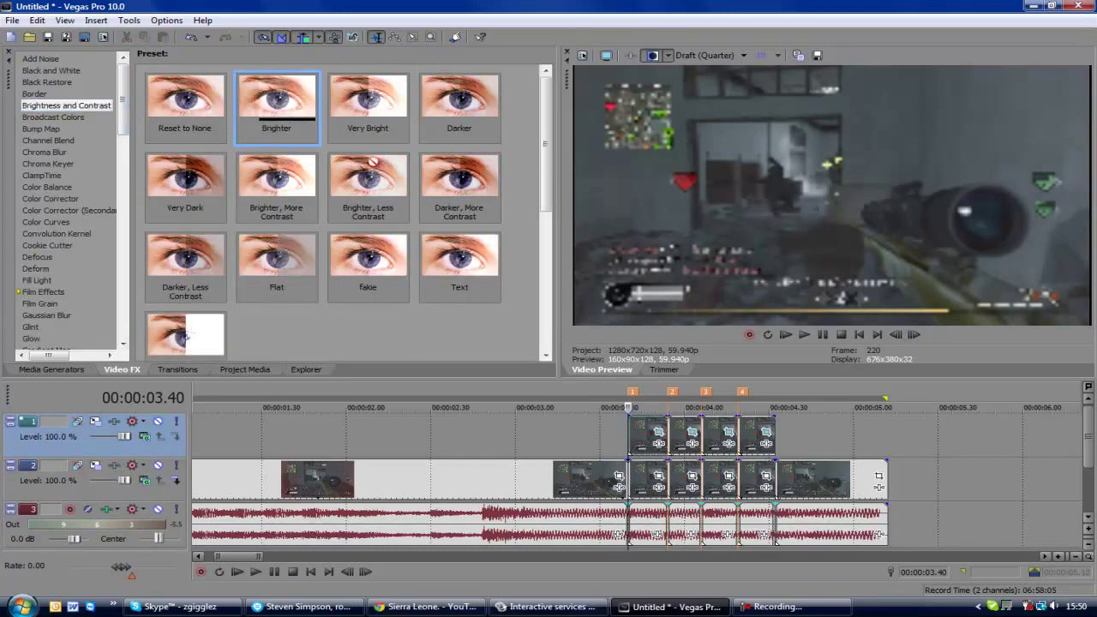
left_click_drag(619, 373, 652, 443)
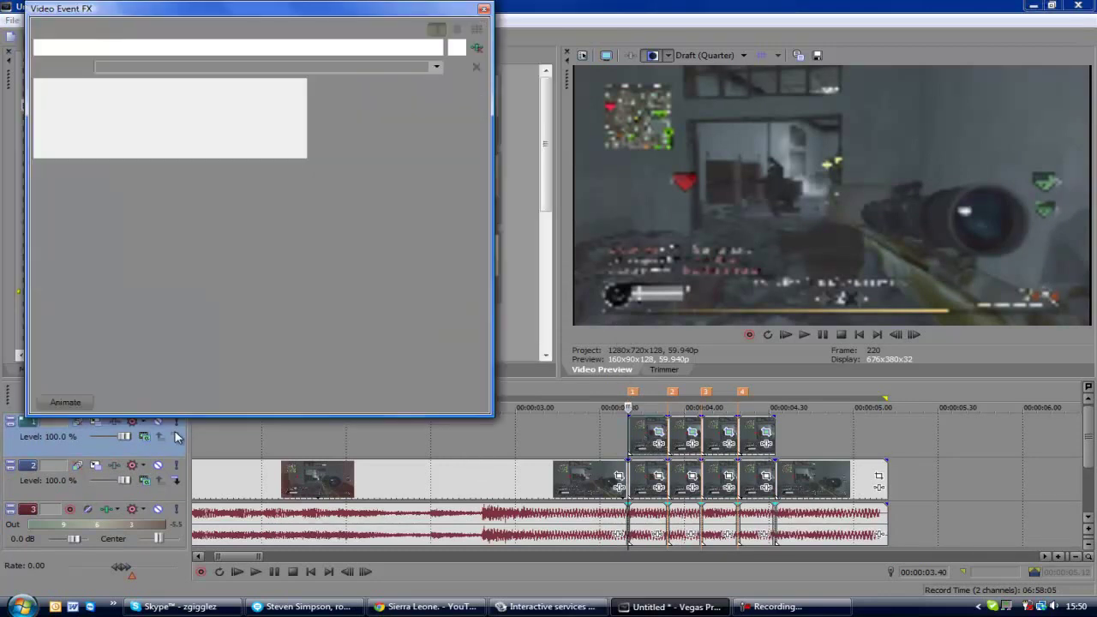
left_click(65, 402)
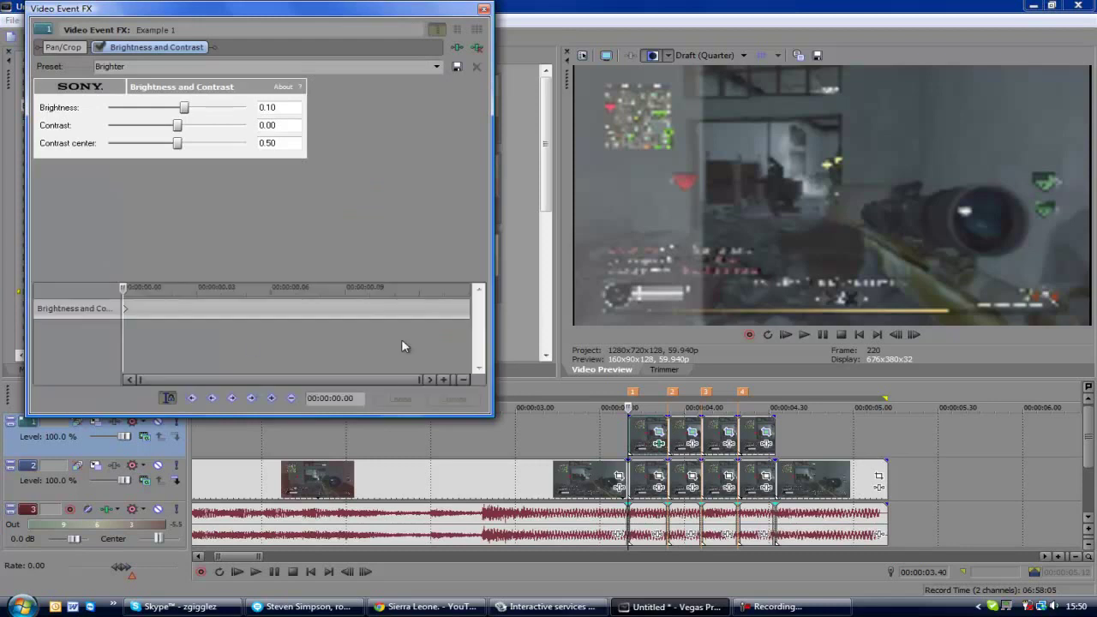
left_click(469, 314)
left_click_drag(184, 107, 177, 108)
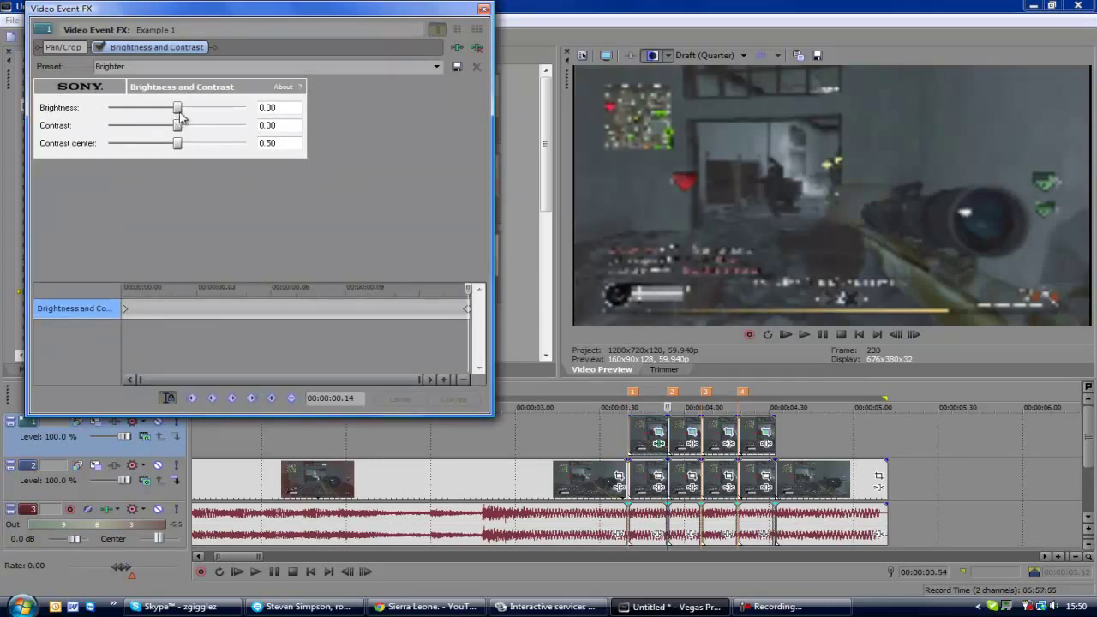
left_click(485, 10)
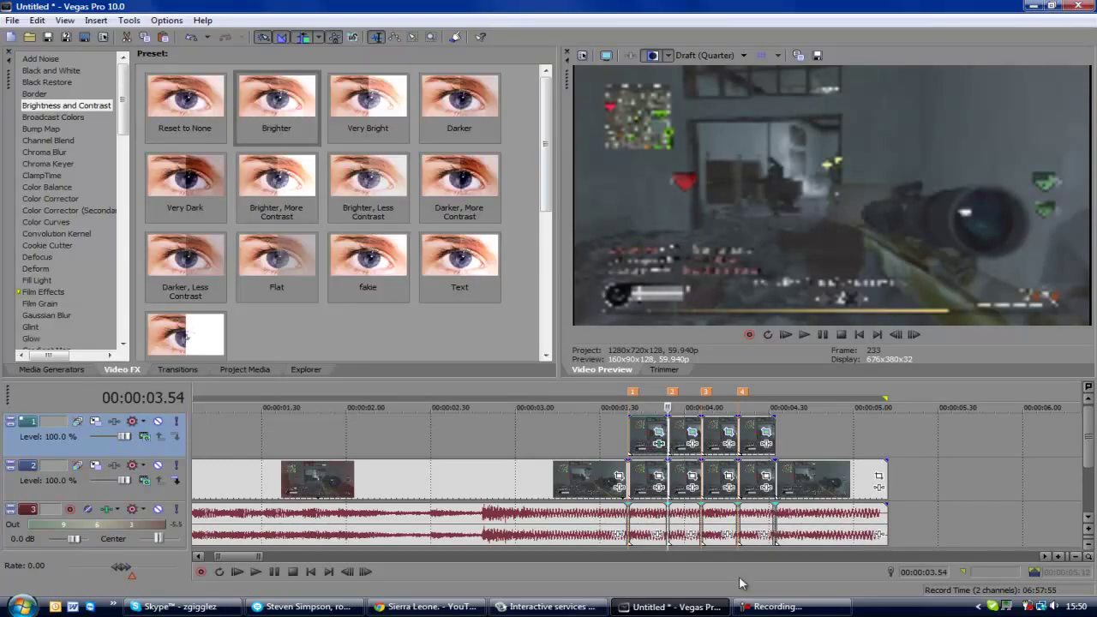
Apply Brighter to the second piece, fading brightness to 0.00 at its end.
left_click(675, 444)
mouse_move(275, 101)
left_mouse_down()
mouse_move(274, 88)
mouse_move(686, 446)
left_mouse_up()
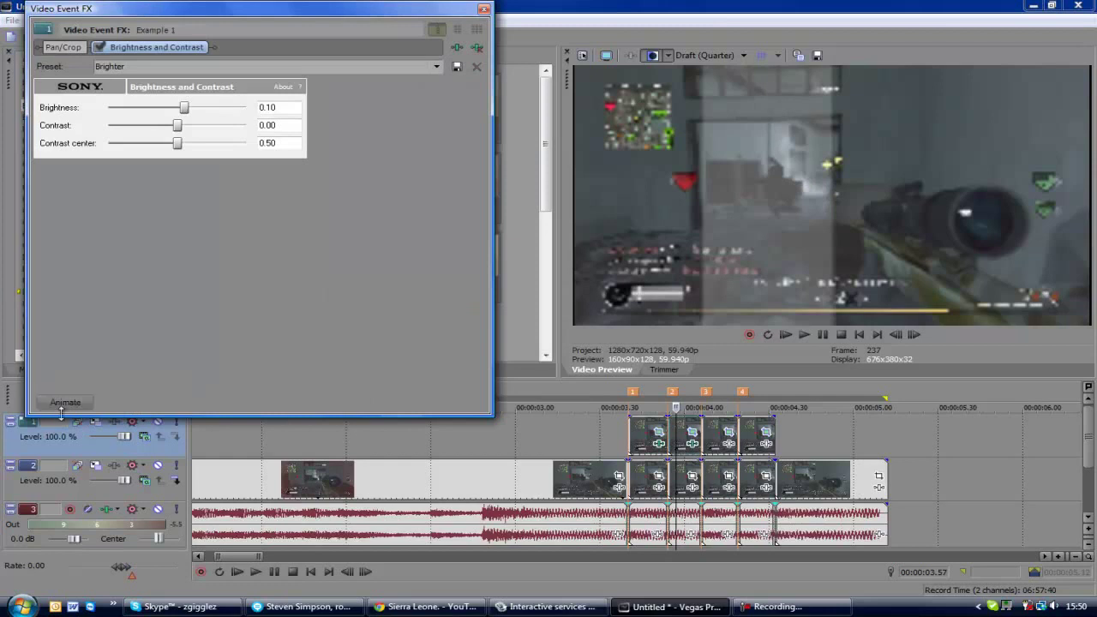
left_click(63, 402)
left_click(465, 310)
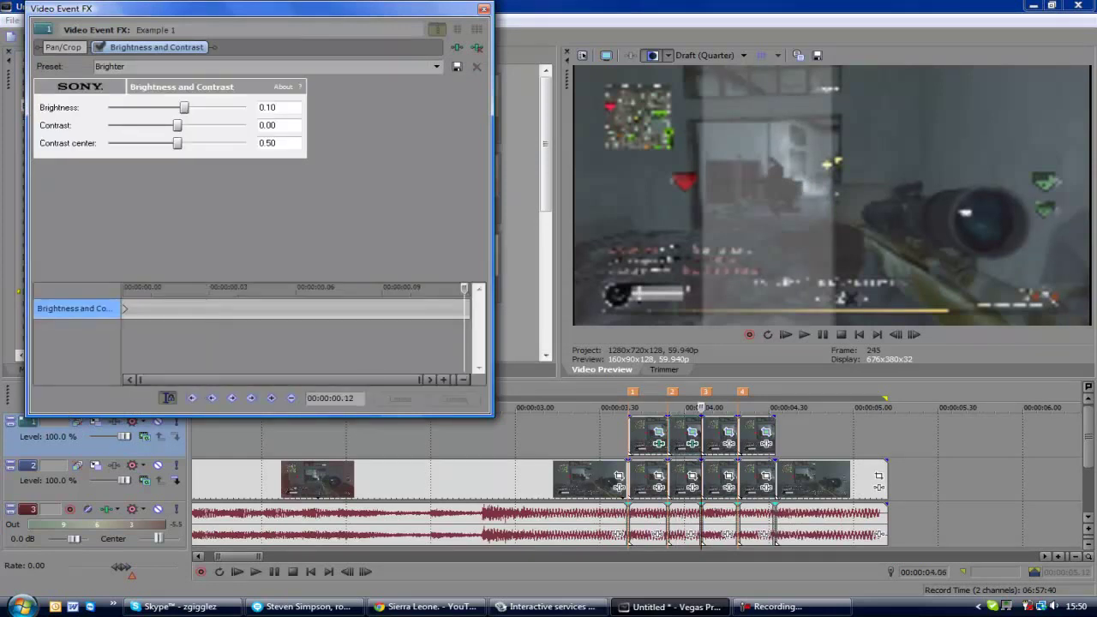
left_click_drag(183, 108, 177, 108)
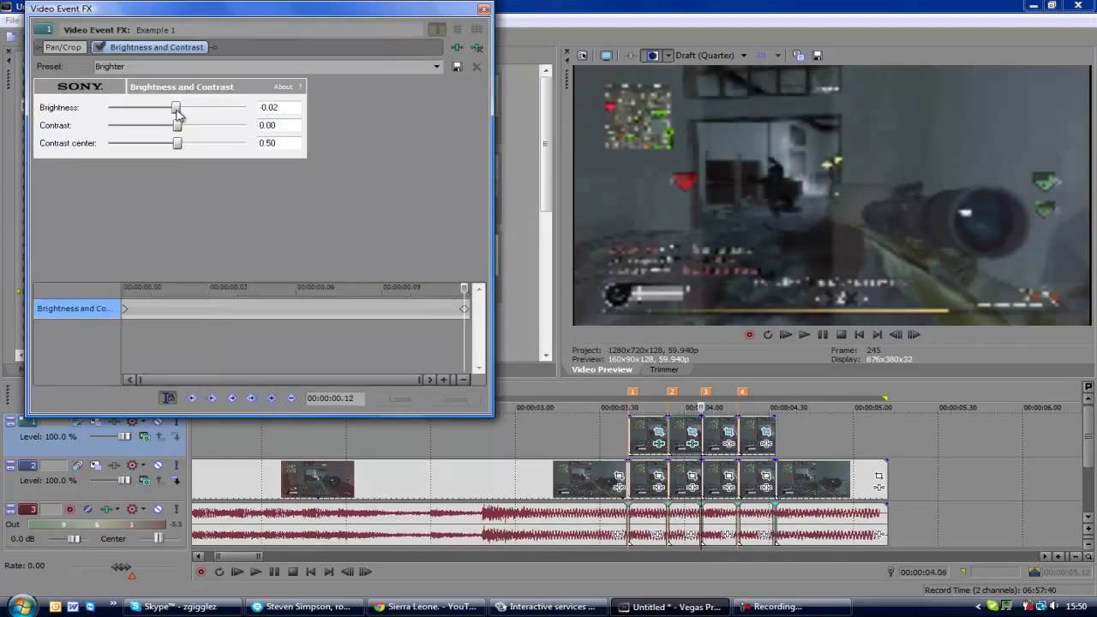
left_click(483, 10)
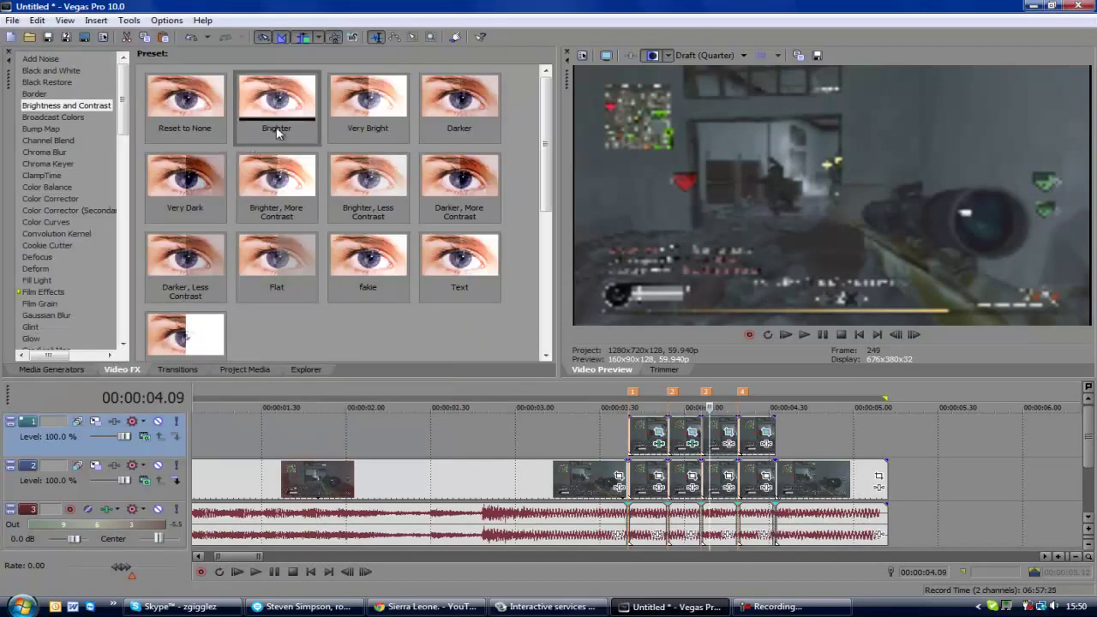
Apply Brighter to the third and fourth pieces, fading the third to 0.00 brightness.
left_click_drag(727, 462, 718, 444)
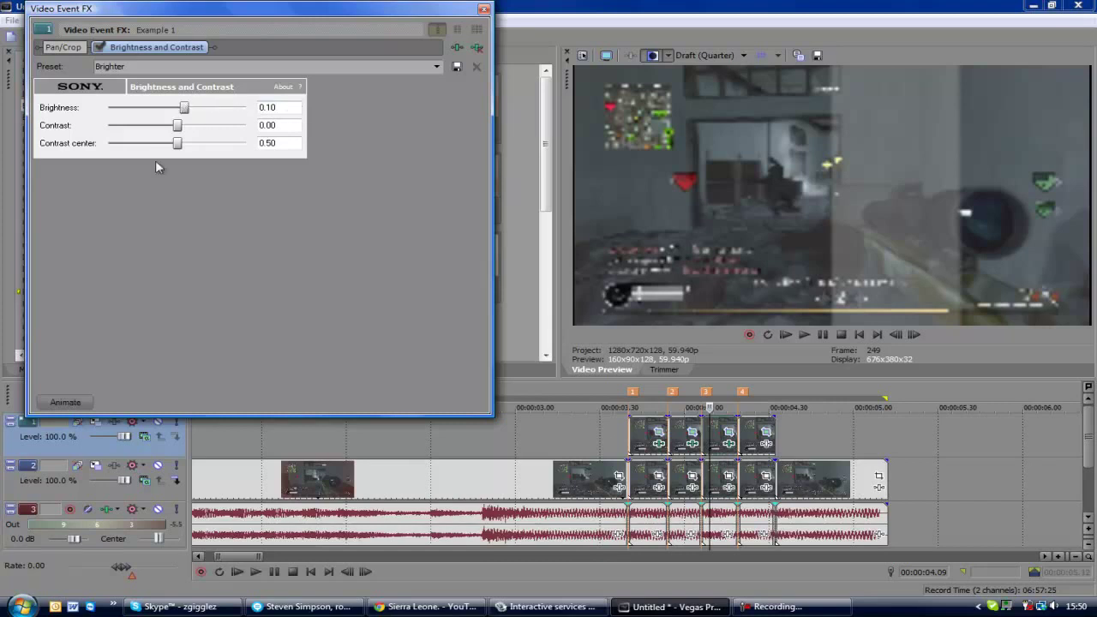
left_click(65, 401)
left_click(468, 310)
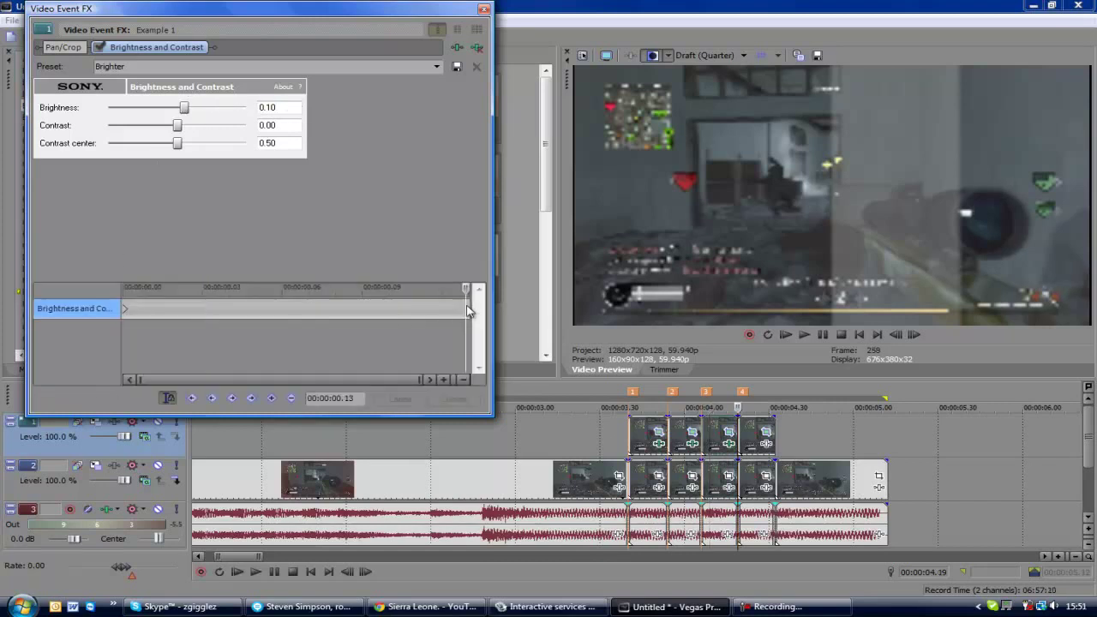
left_click_drag(178, 113, 177, 108)
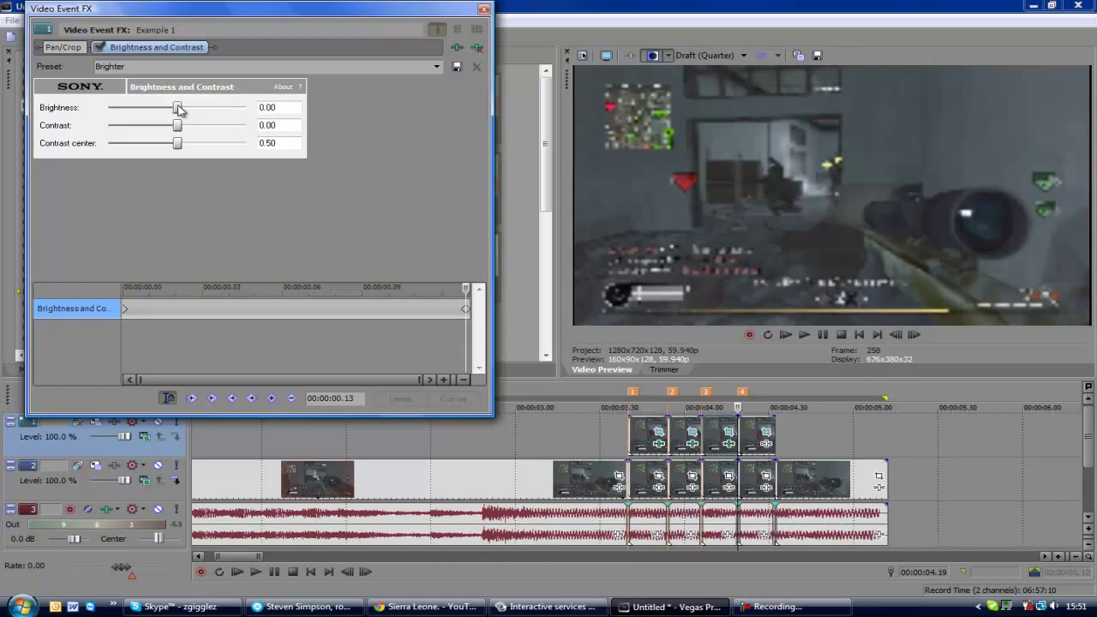
left_click(484, 9)
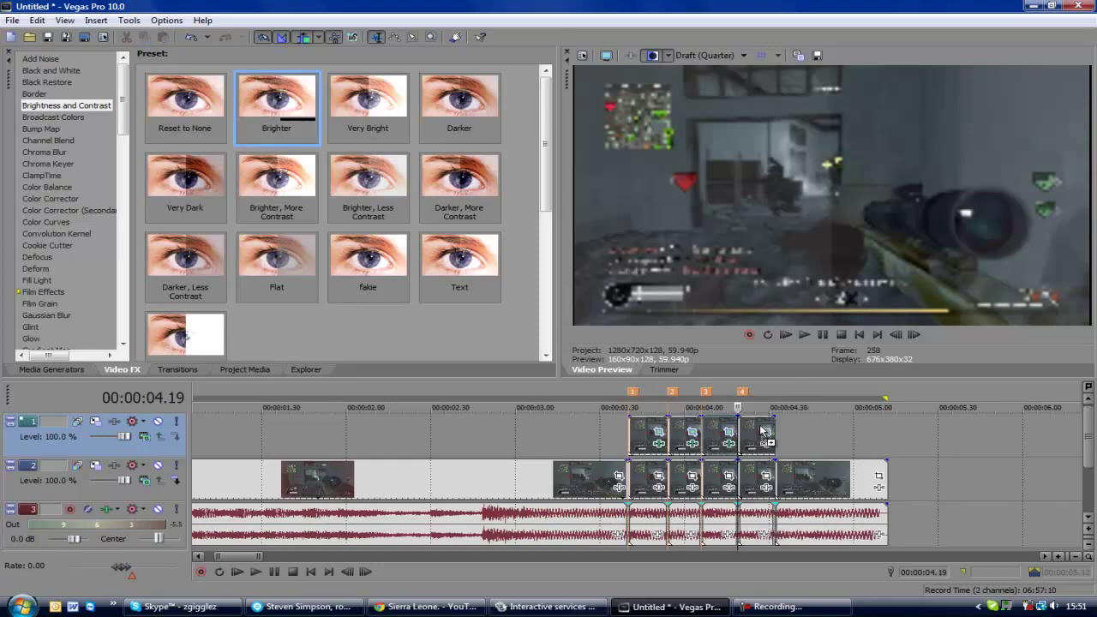
left_click_drag(253, 115, 763, 437)
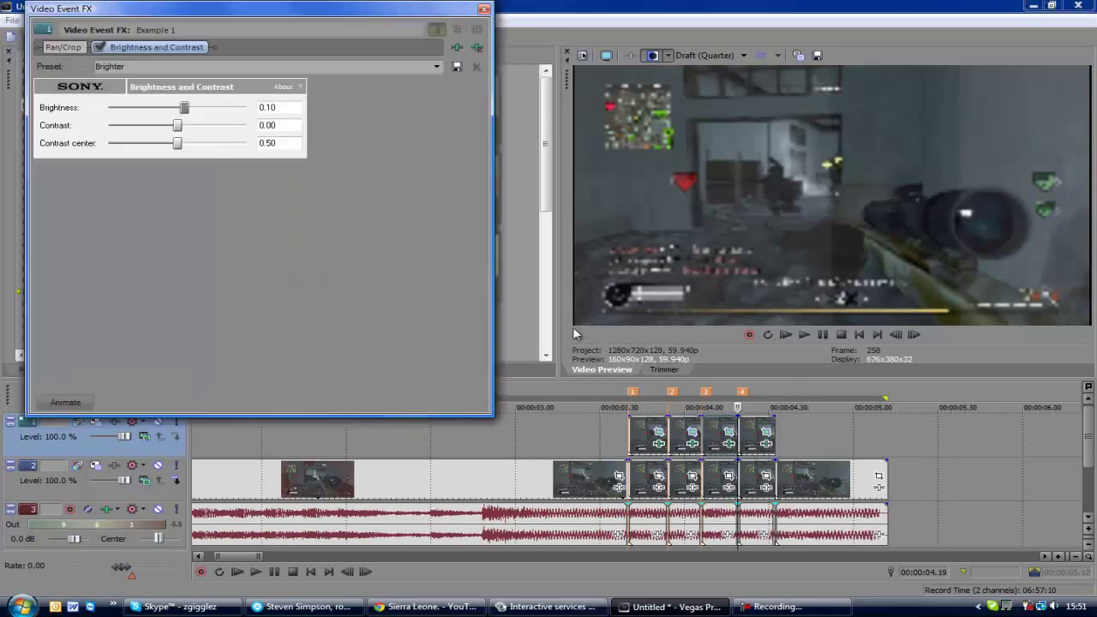
left_click(85, 401)
left_click(471, 304)
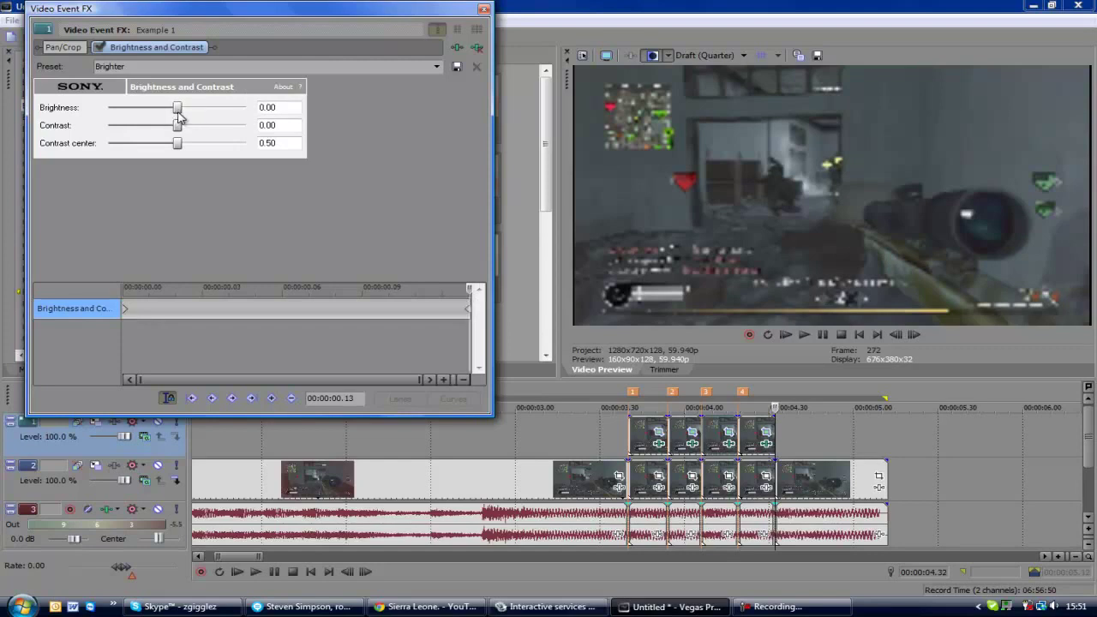
left_click(484, 8)
left_click(623, 444)
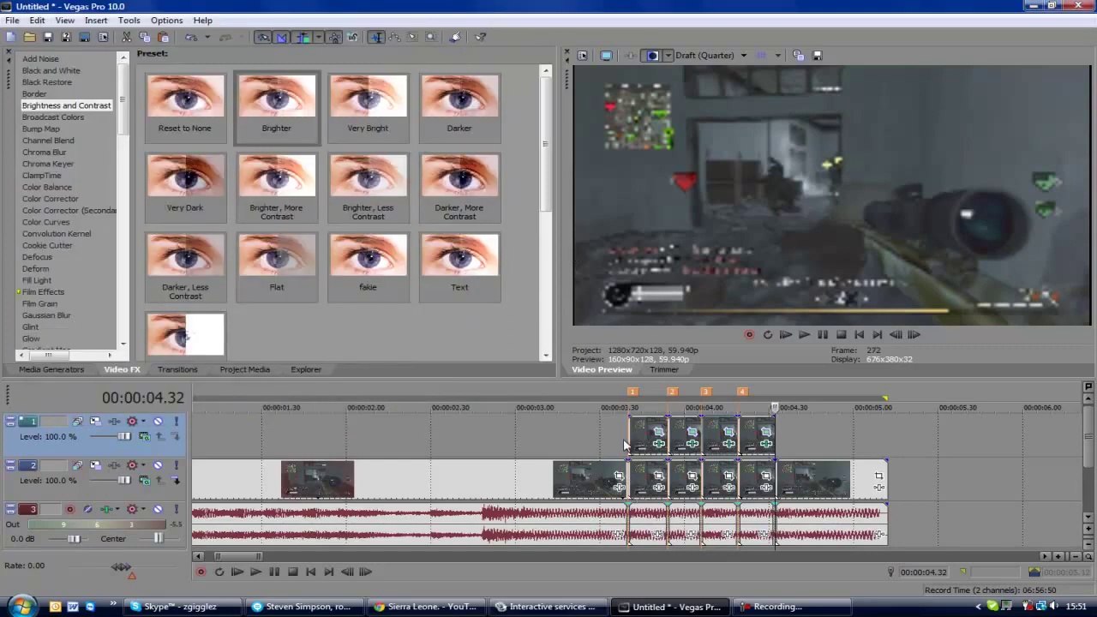
key("space")
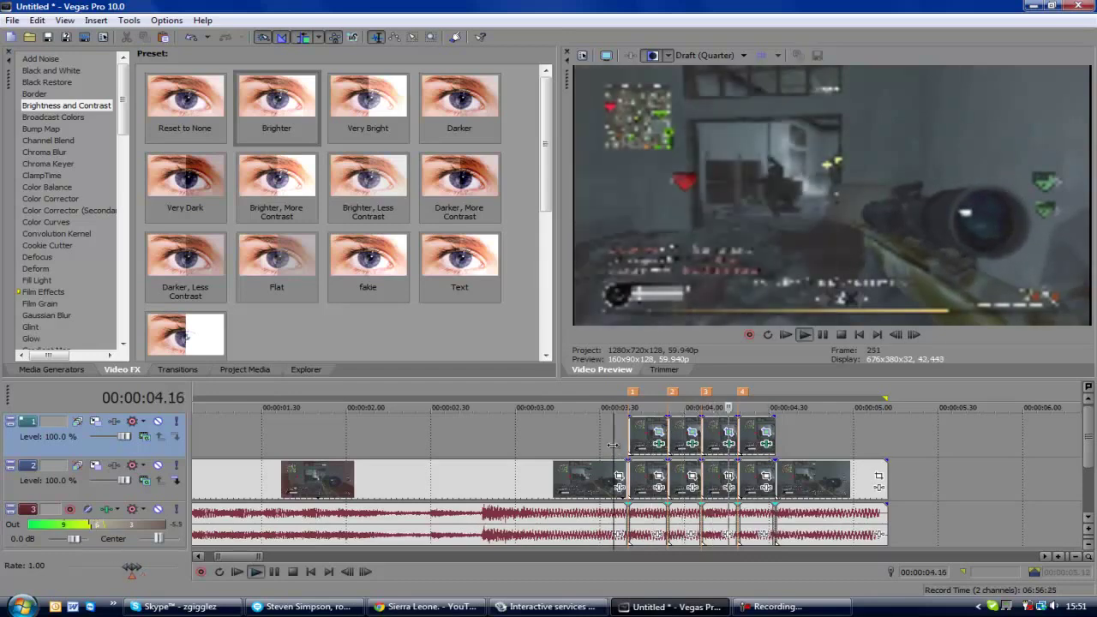
key("space")
key("space")
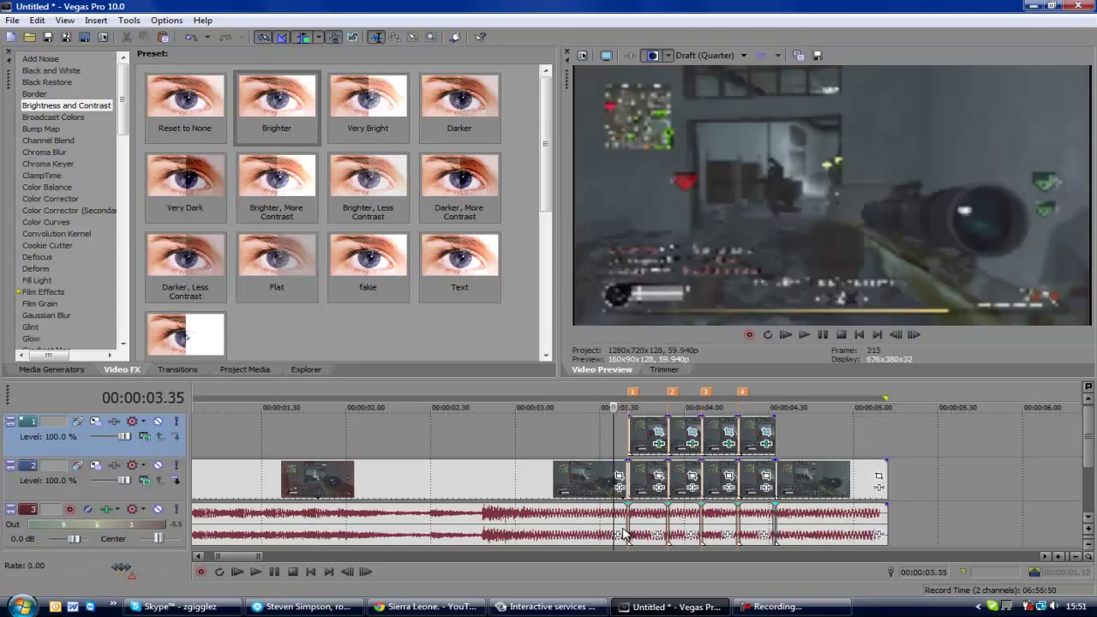
key("space")
key("space")
double_click(643, 484)
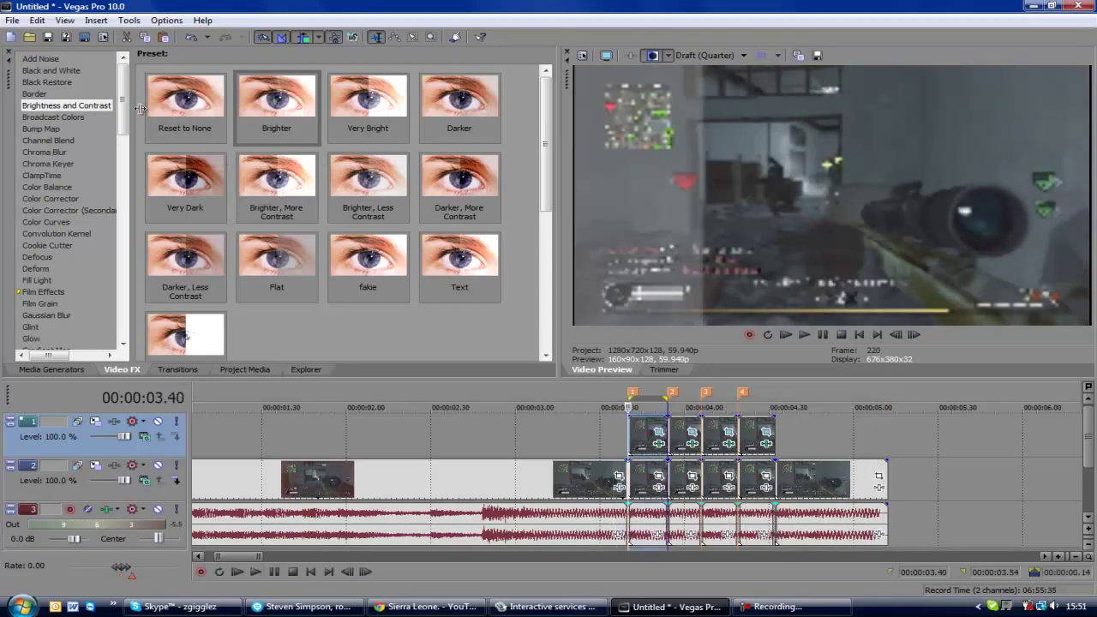
Tint the first two top-track beat pieces with Color Corrector Red Midtones and Blue Midtones.
left_click(53, 199)
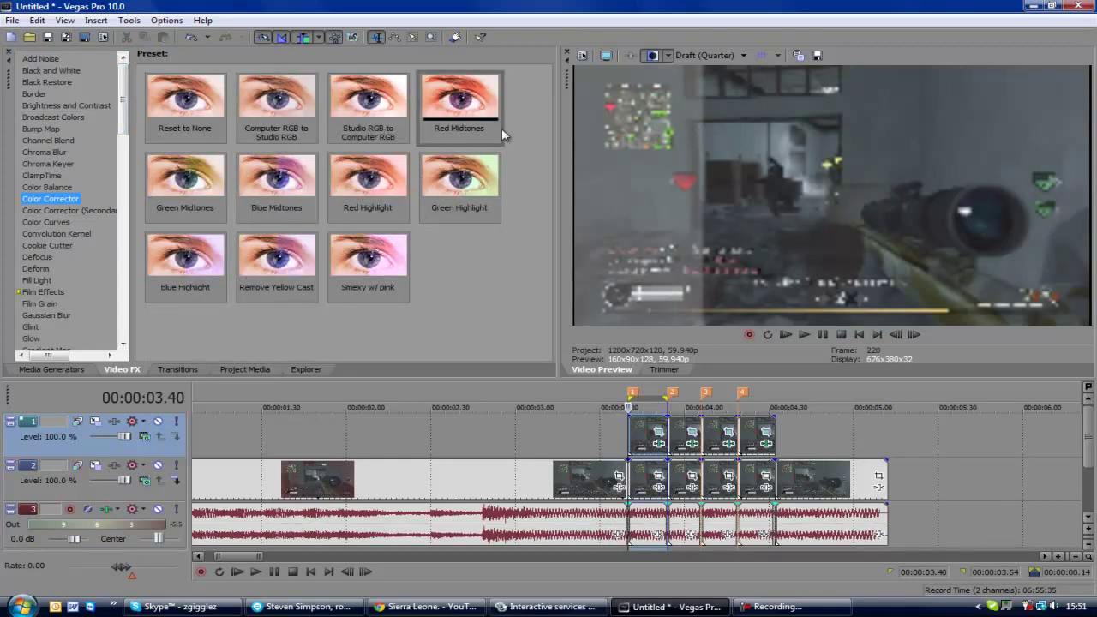
left_click_drag(500, 129, 515, 157)
left_click_drag(628, 420, 644, 441)
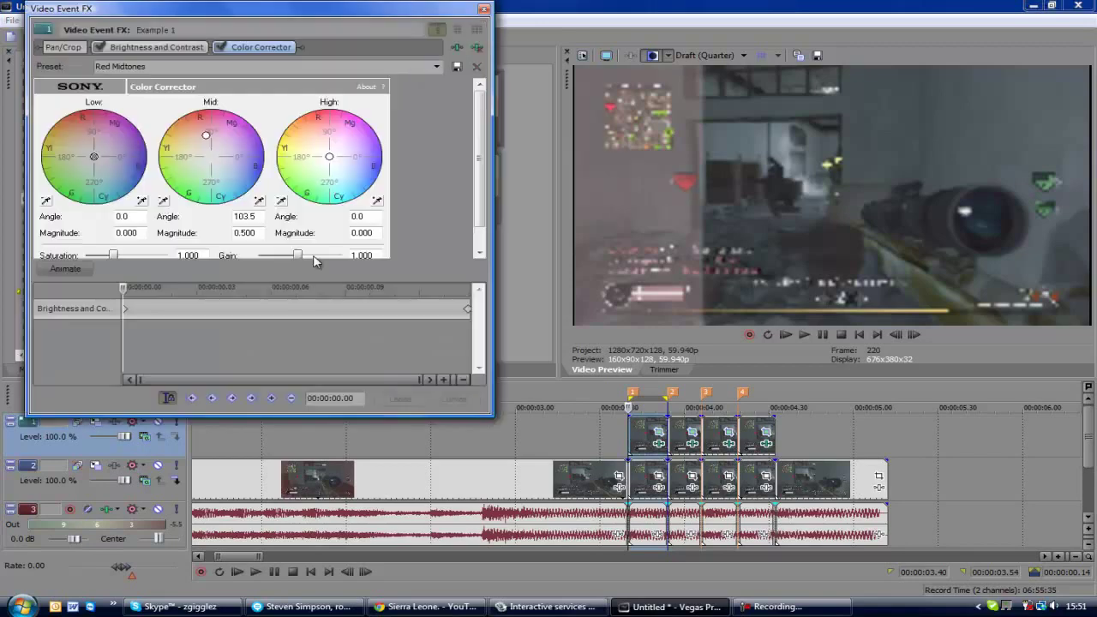
left_click(480, 12)
left_click_drag(277, 182, 679, 444)
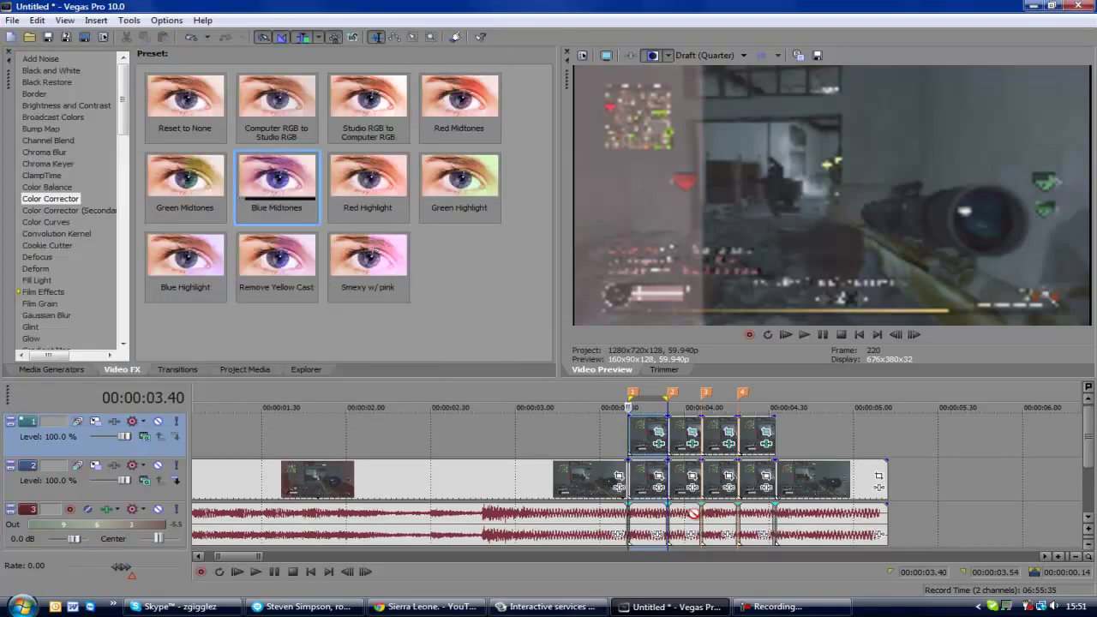
left_click_drag(532, 180, 677, 435)
left_click(482, 10)
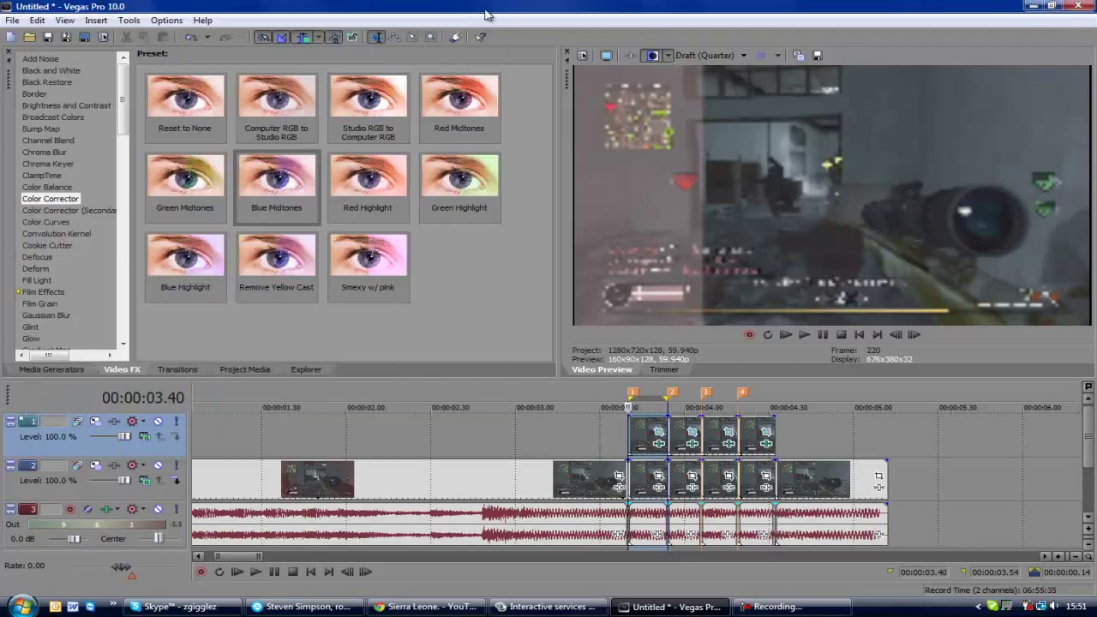
Tint the third and fourth beat pieces with Green Midtones and Smexy w/ pink.
left_click_drag(188, 200, 727, 455)
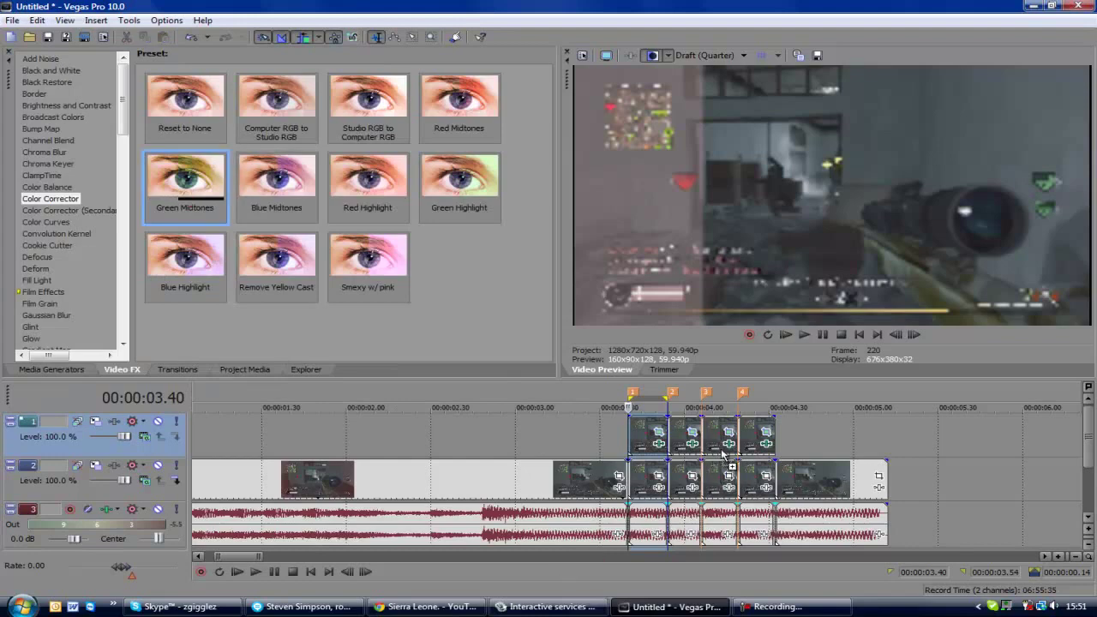
left_click_drag(563, 193, 728, 437)
left_click(482, 11)
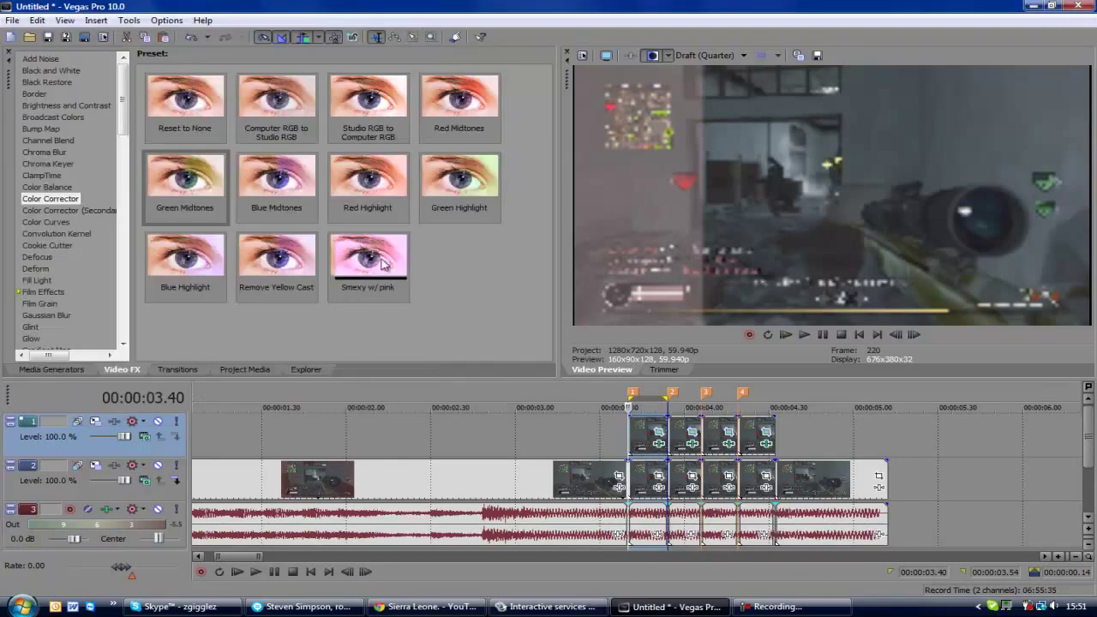
mouse_move(368, 257)
left_mouse_down()
mouse_move(752, 446)
mouse_move(724, 447)
left_mouse_up()
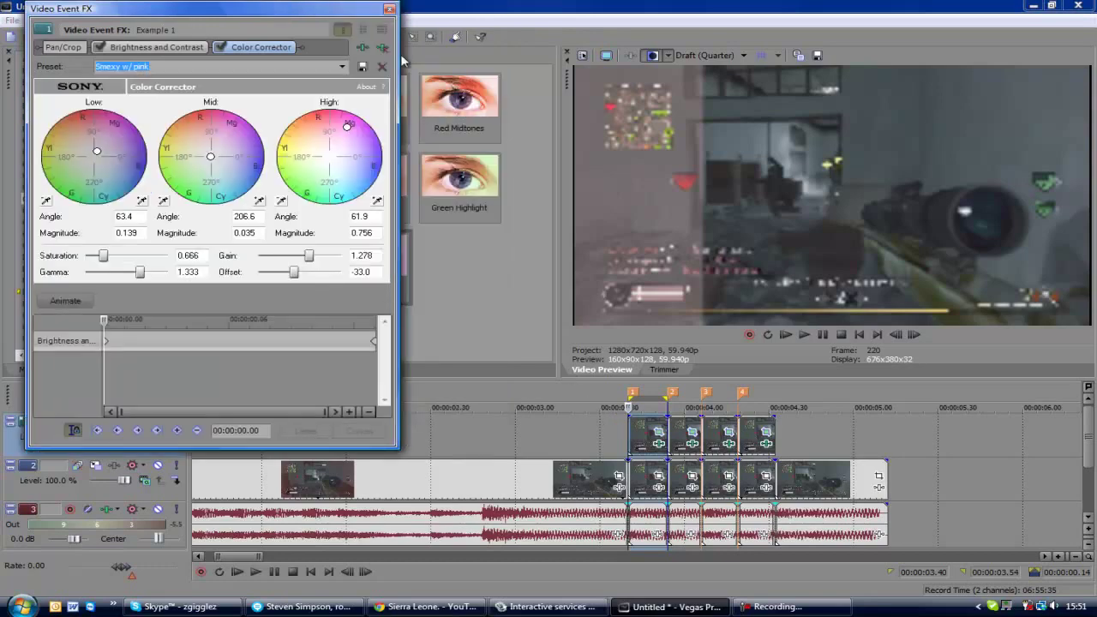
left_click(389, 8)
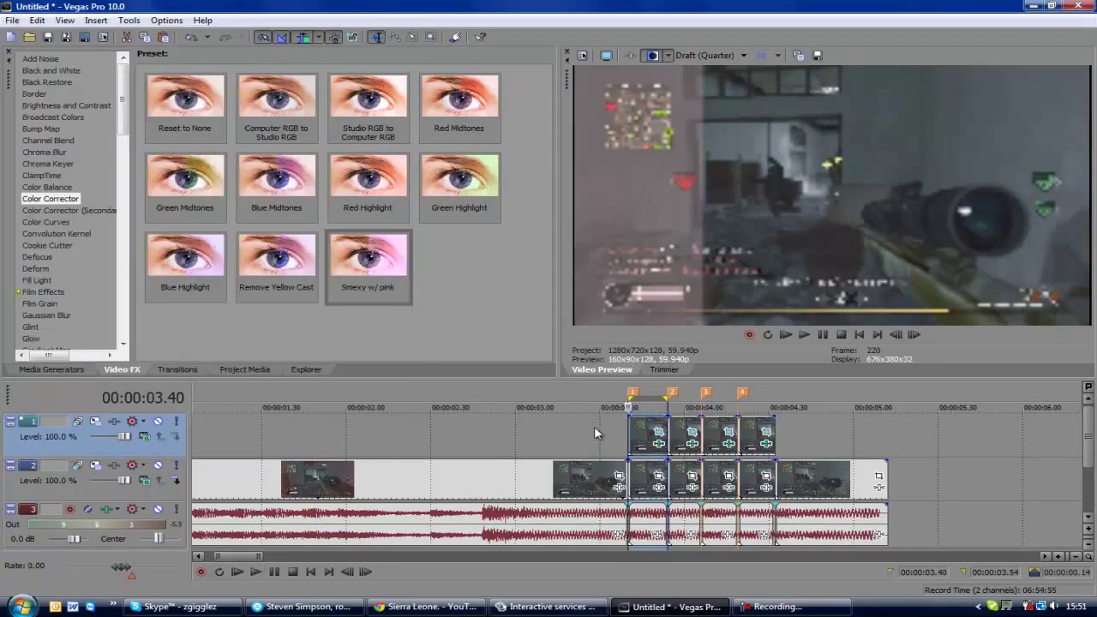
Stop the preview and park the playhead on the first top-track beat piece.
left_click(613, 441)
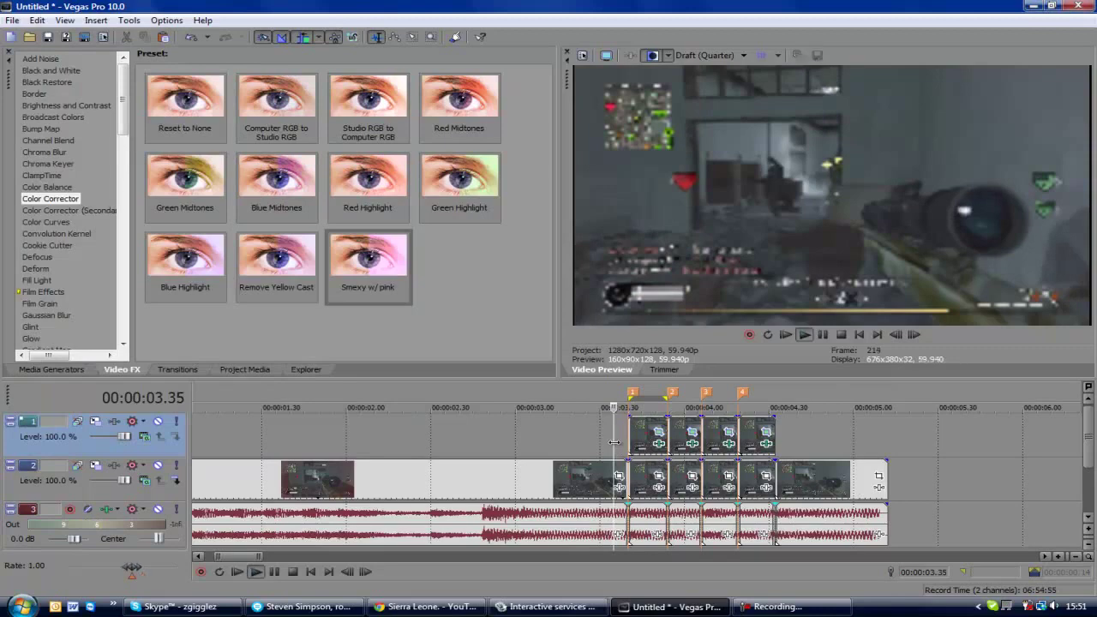
key("space")
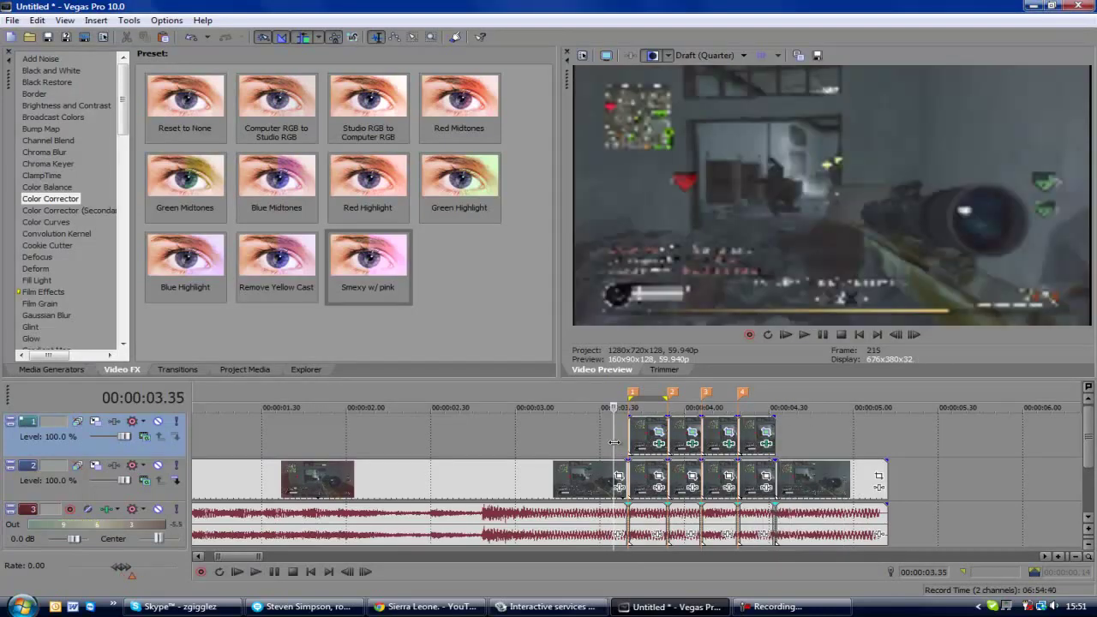
left_click(630, 441)
In Event Pan/Crop, tighten the start frame to about 1232×693 and widen it slightly at the end.
left_click(656, 434)
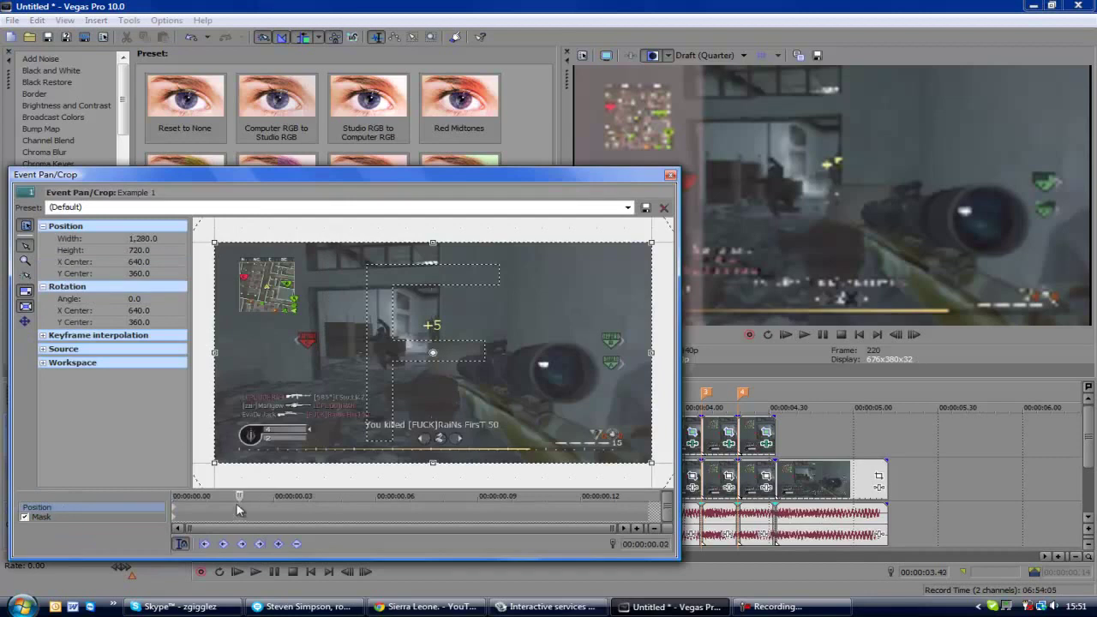
left_click_drag(264, 468, 265, 459)
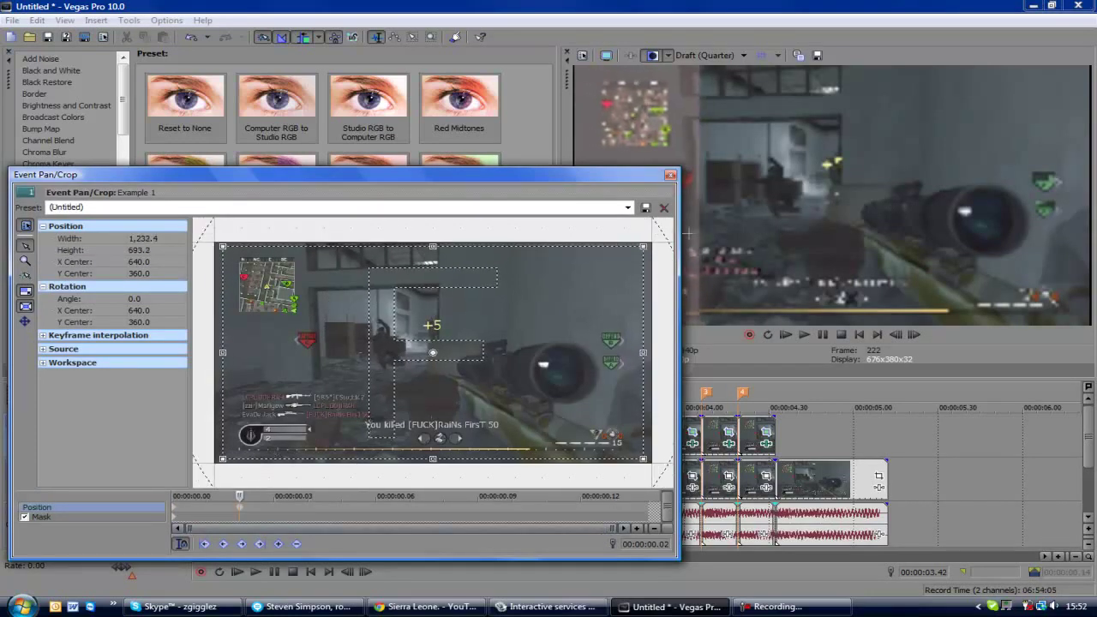
left_click(646, 506)
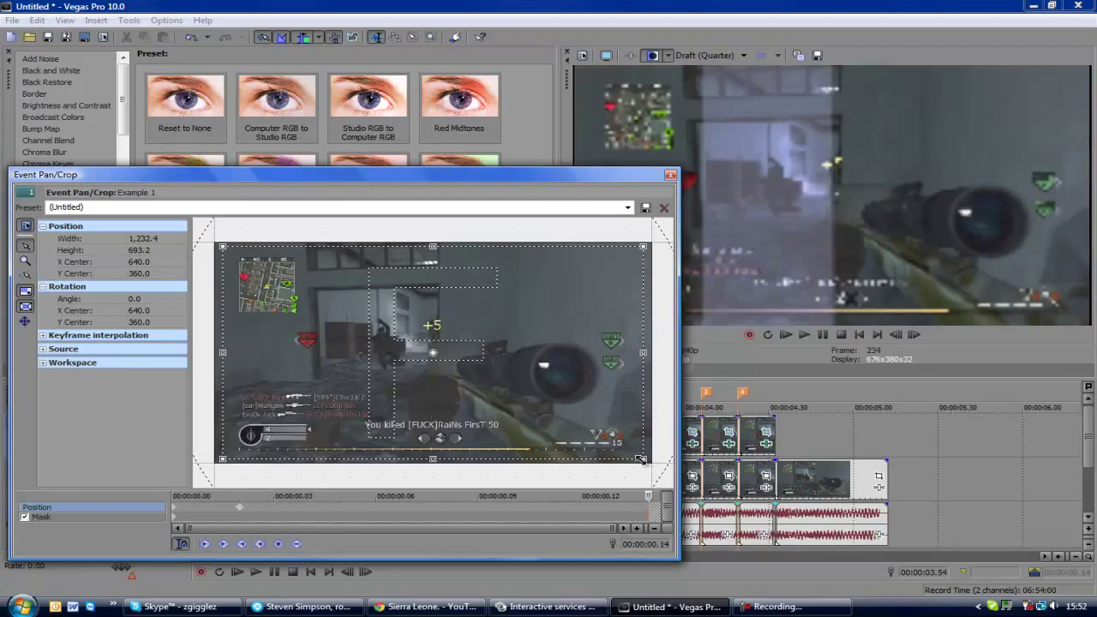
left_click_drag(639, 459, 645, 461)
left_click(670, 175)
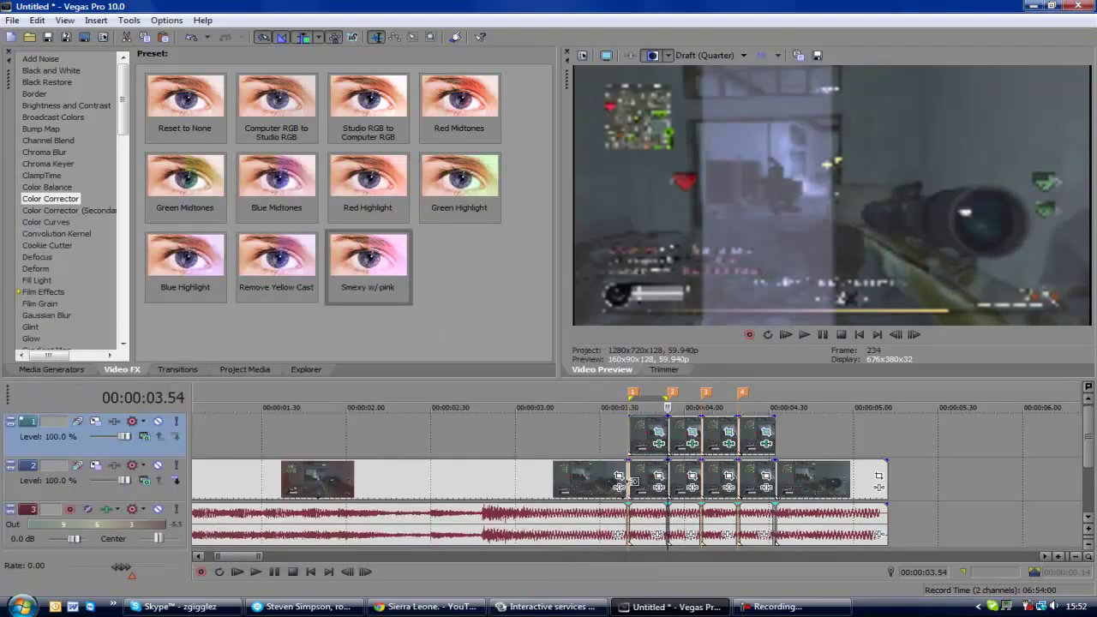
left_click(613, 425)
key("space")
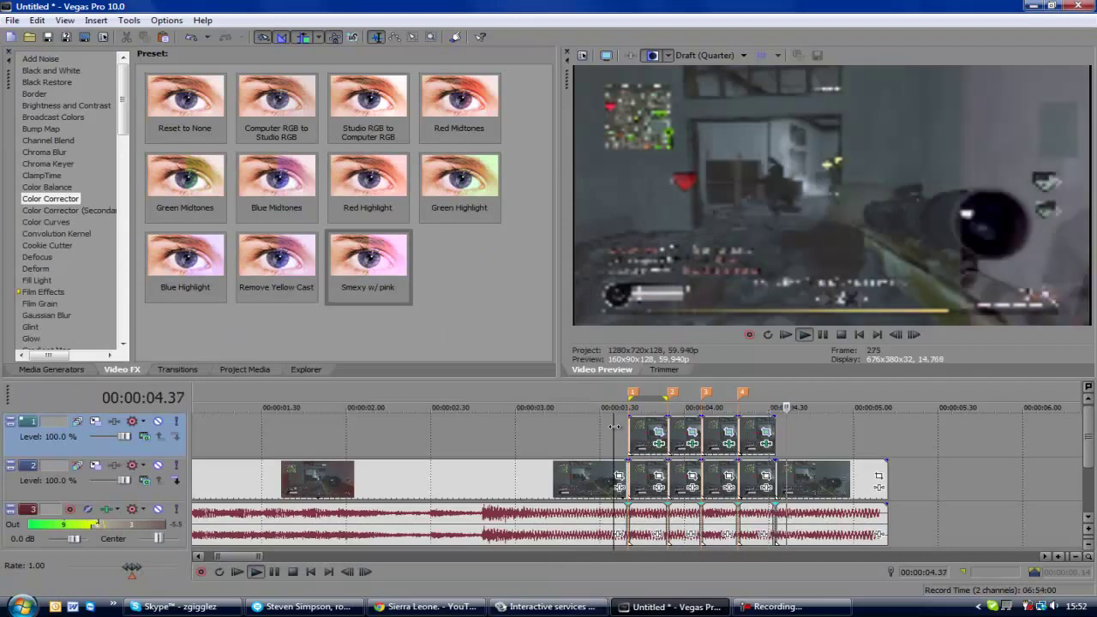
key("space")
left_click(634, 440)
key("space")
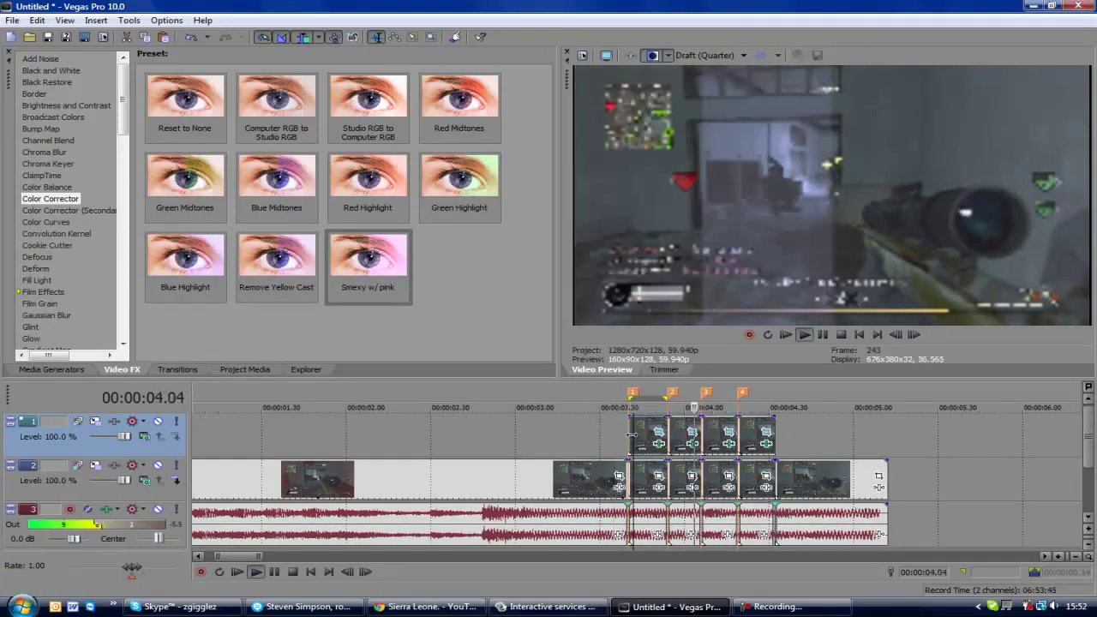
key("space")
scroll(639, 443, "down", 2)
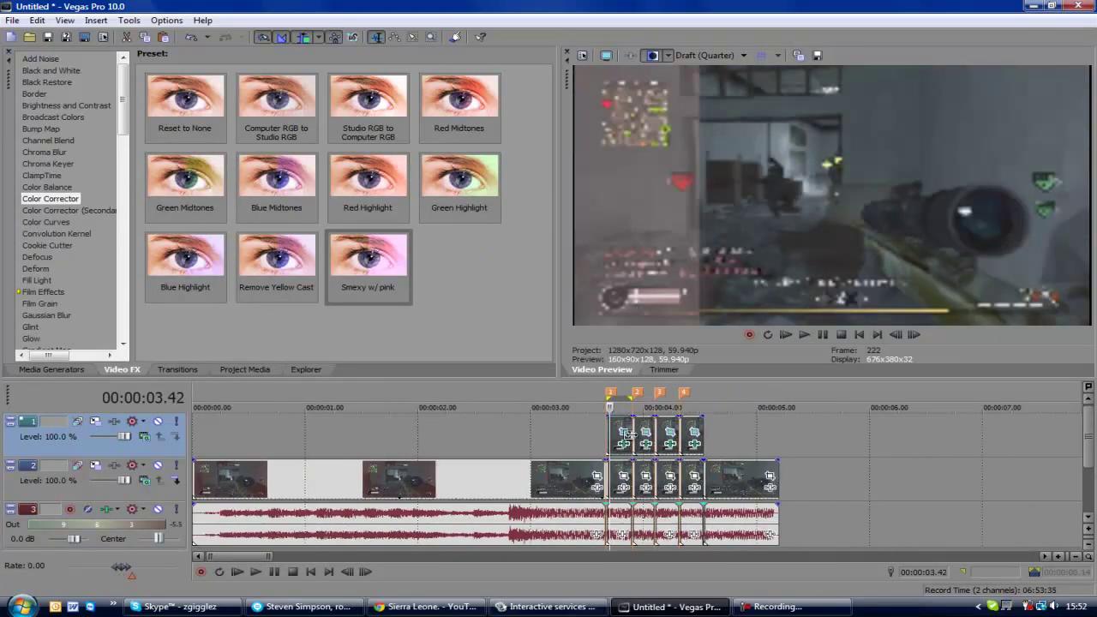
scroll(629, 435, "down", 2)
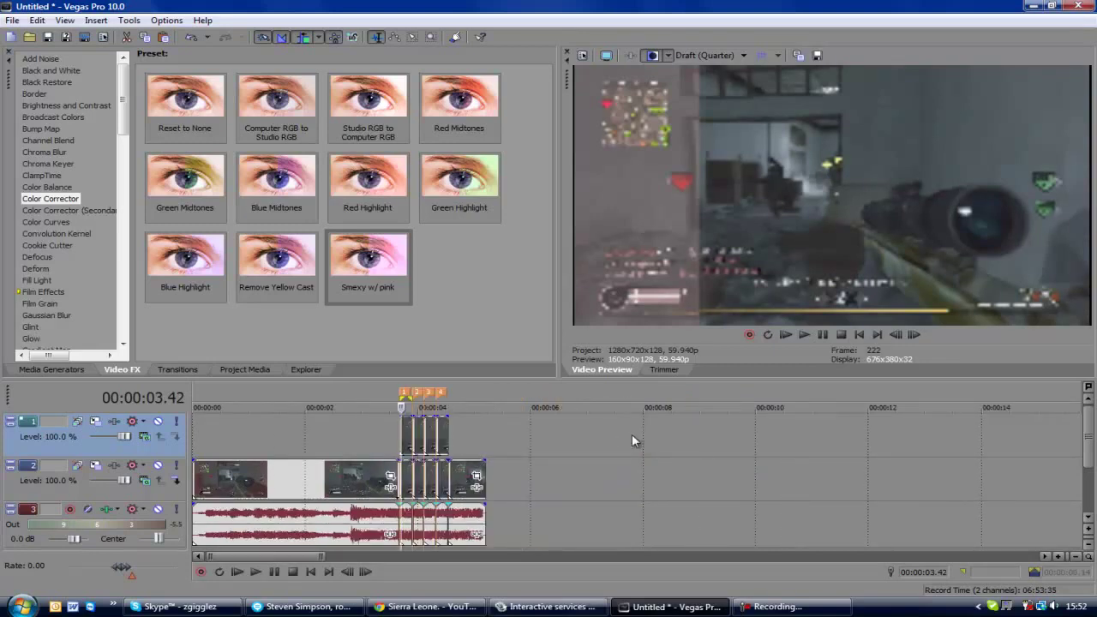